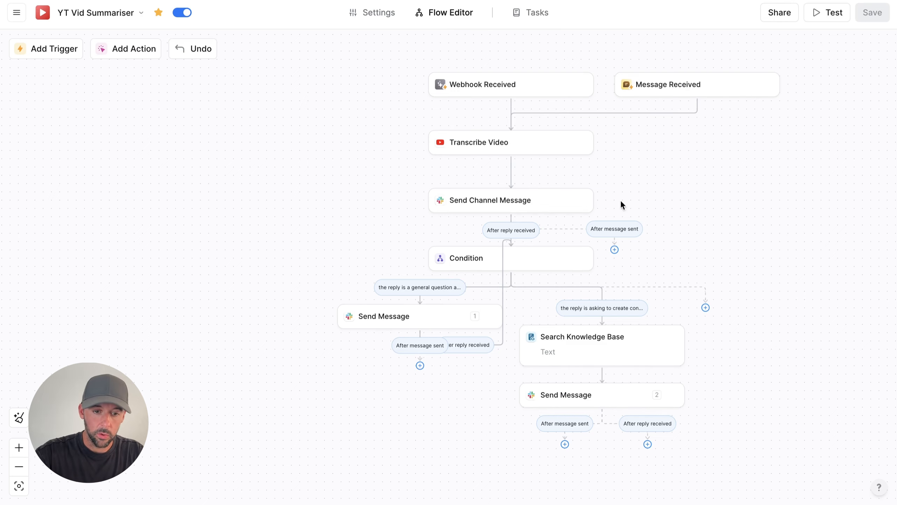
pyautogui.scroll(5, 649, 188)
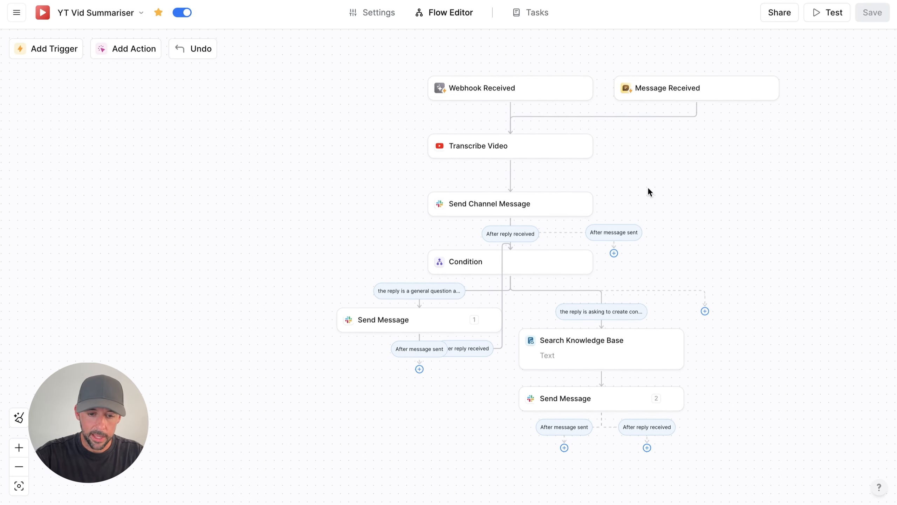
pyautogui.scroll(-1, 649, 188)
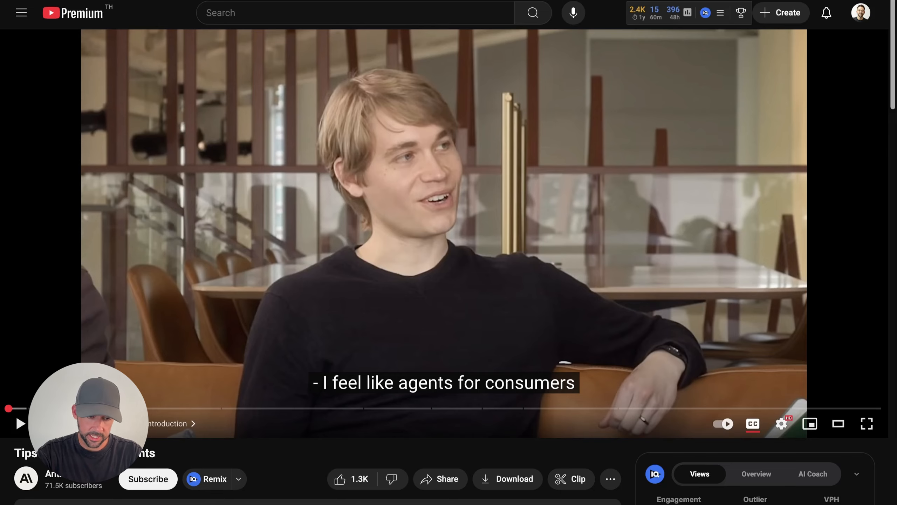
# Step: Look over the "Tips for building AI agents" video page on YouTube and highlight the video ID in its web address
pyautogui.scroll(-5, 478, 252)
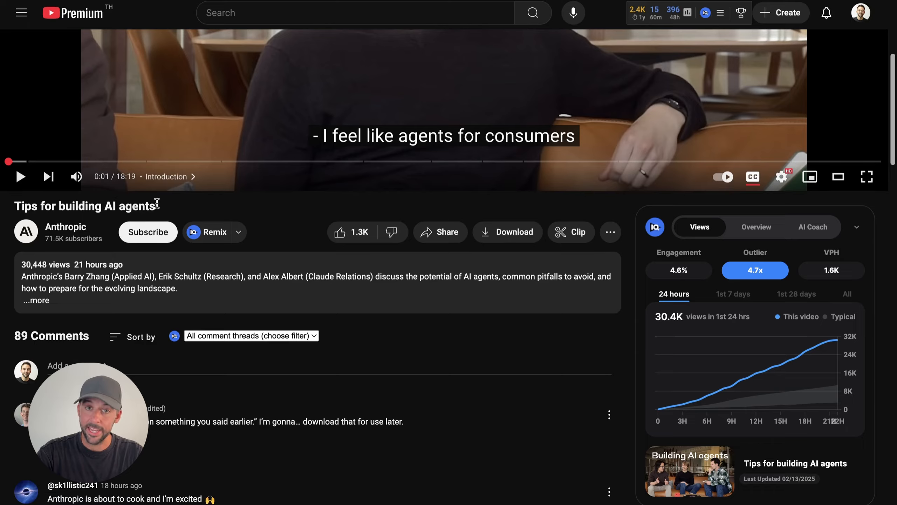
pyautogui.scroll(5, 231, 209)
pyautogui.scroll(-5, 381, 235)
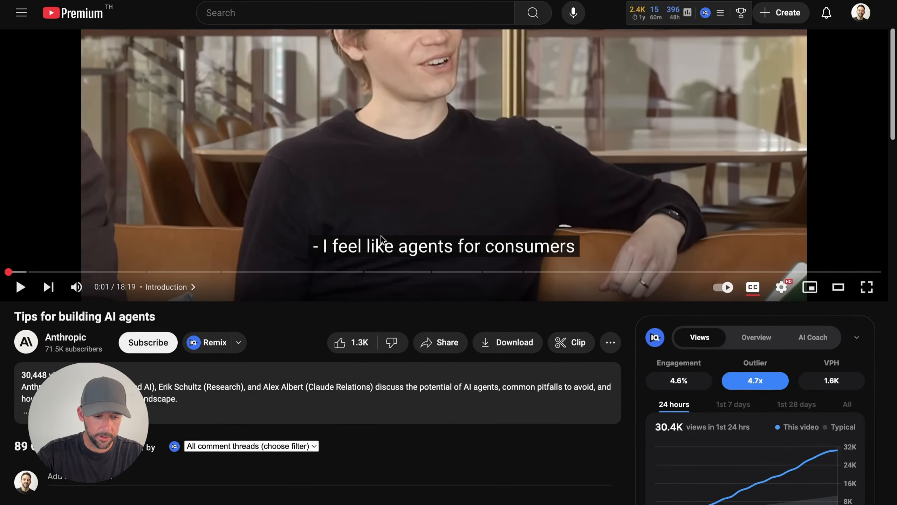
pyautogui.scroll(5, 213, 230)
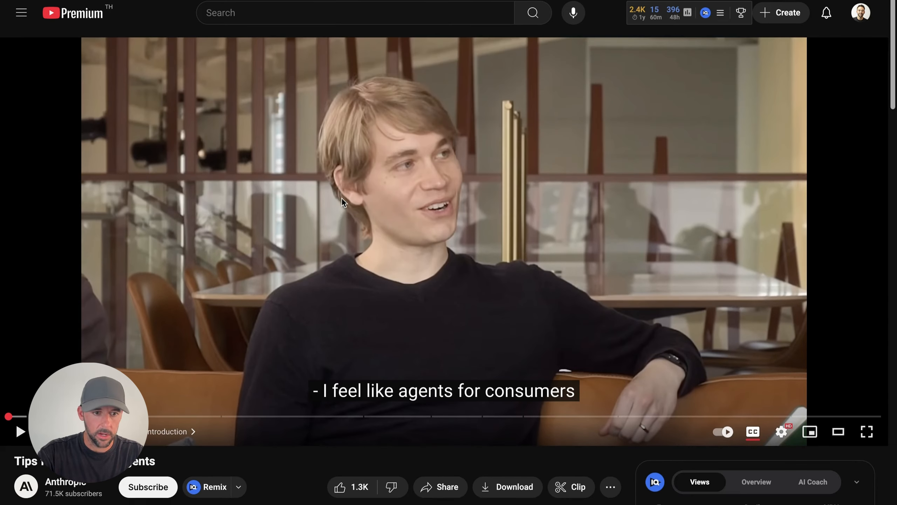
pyautogui.moveTo(215, 32)
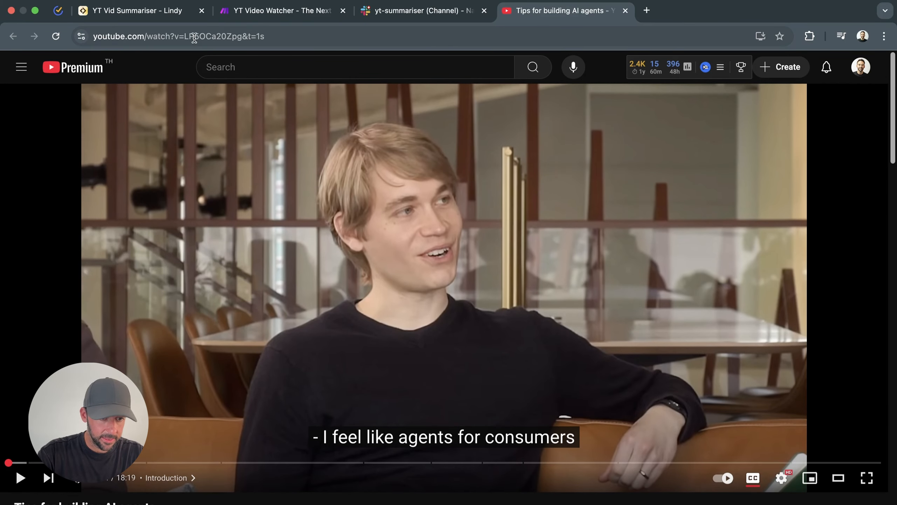
pyautogui.doubleClick(186, 38)
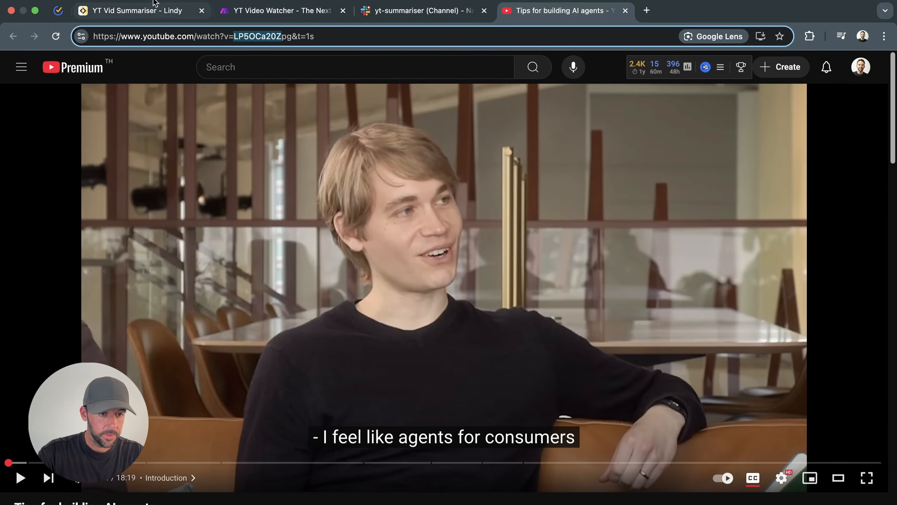
# Step: Switch back to the YT Vid Summariser flow in Lindy and inspect the settings of the Transcribe Video action
pyautogui.click(157, 12)
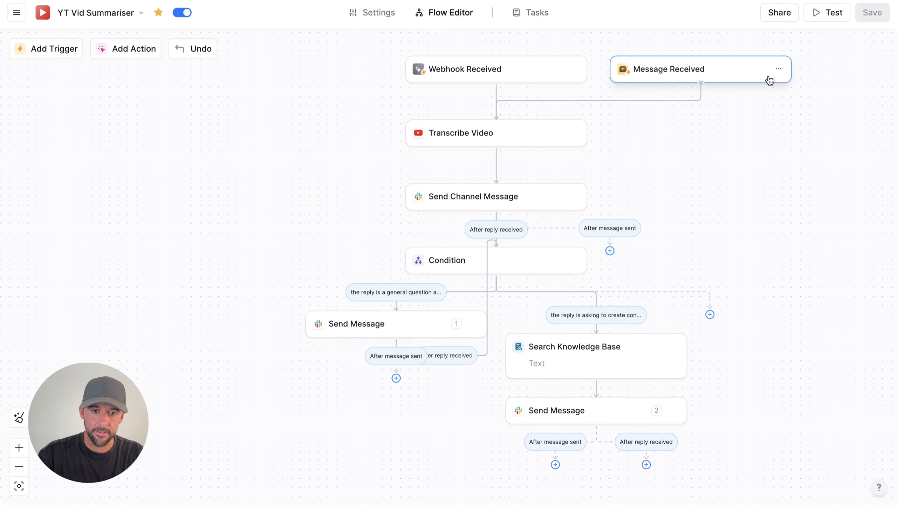
pyautogui.click(512, 141)
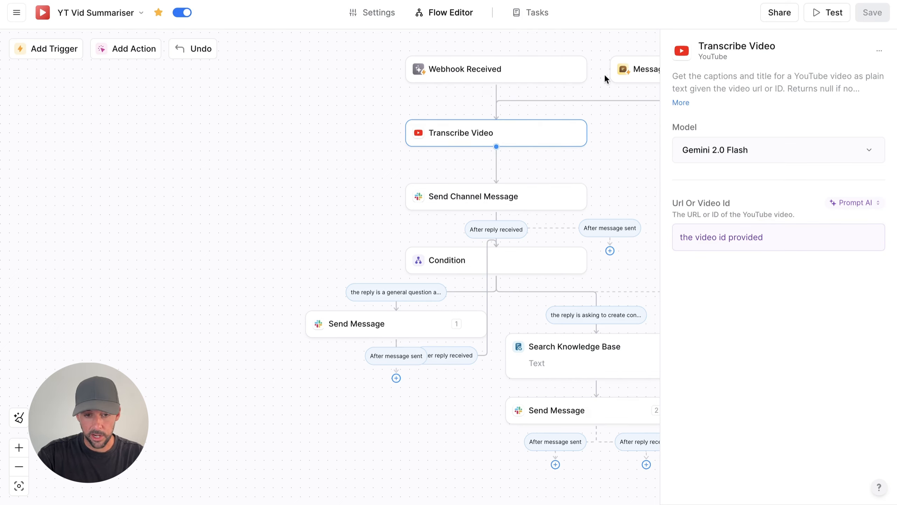
pyautogui.click(643, 183)
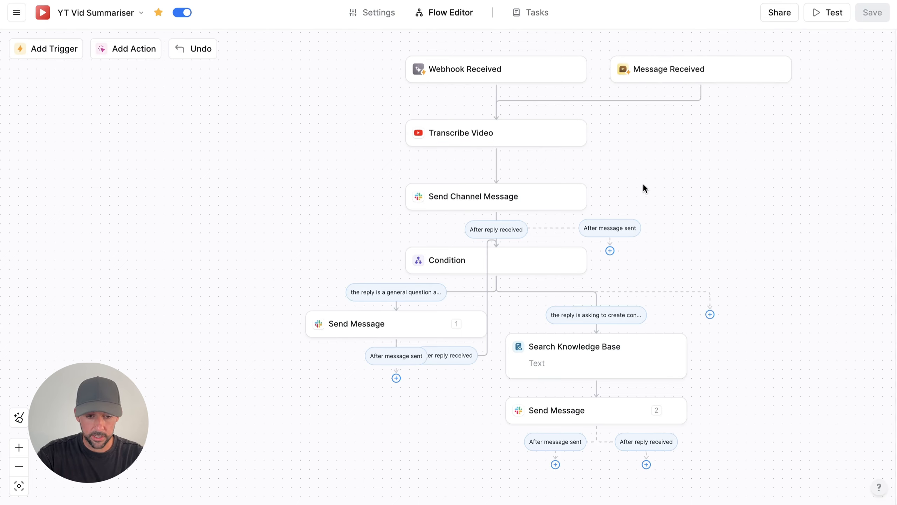
# Step: Inspect the Send Channel Message action's settings and view the yt-summariser channel in Slack that it posts to
pyautogui.click(533, 166)
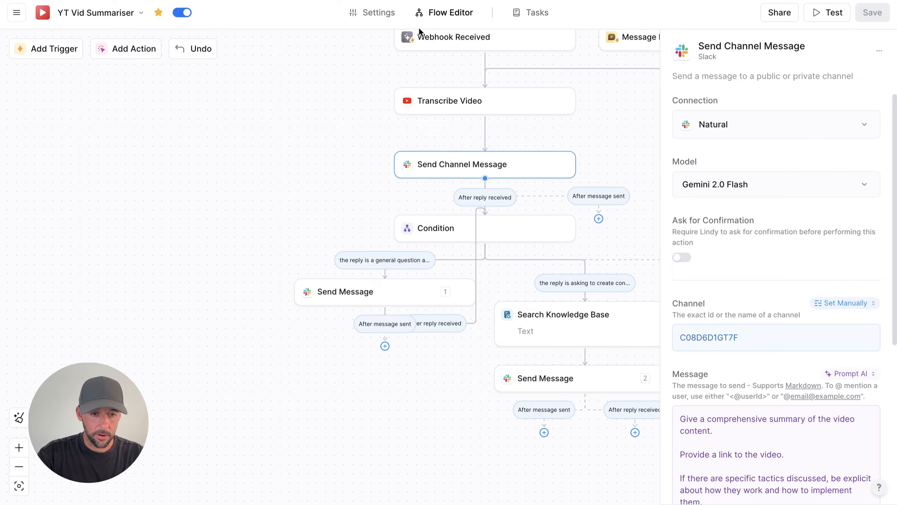
pyautogui.click(346, 1)
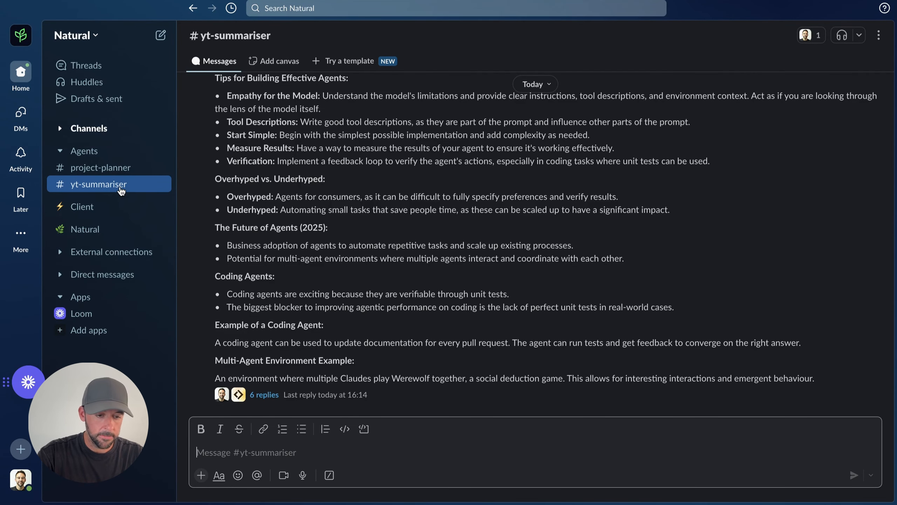
pyautogui.click(572, 1)
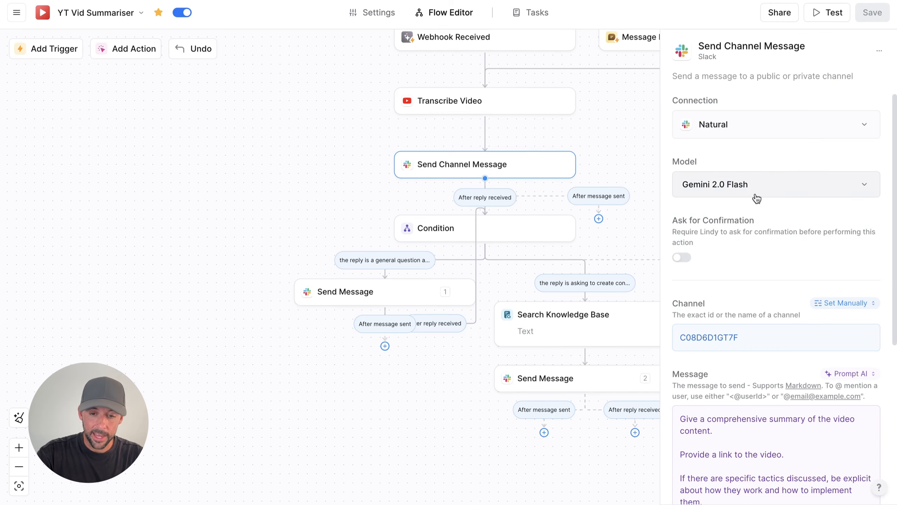
pyautogui.scroll(-2, 749, 219)
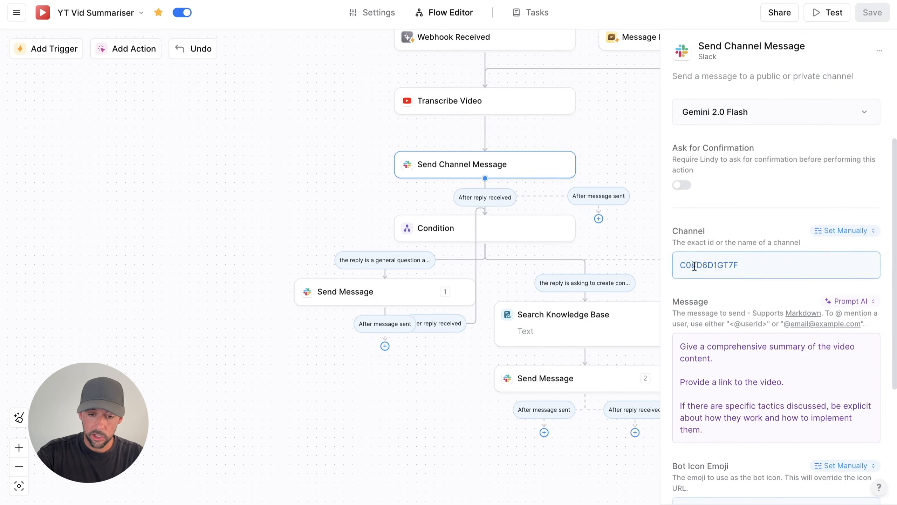
# Step: Copy the yt-summariser channel ID from its details in Slack and check it against the Send Channel Message action's Channel setting in Lindy
pyautogui.press('super+Tab')
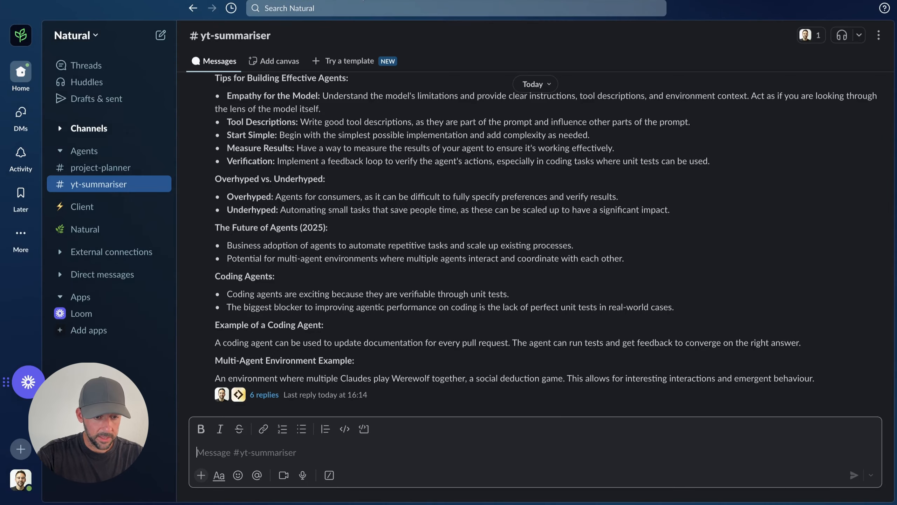
pyautogui.click(234, 41)
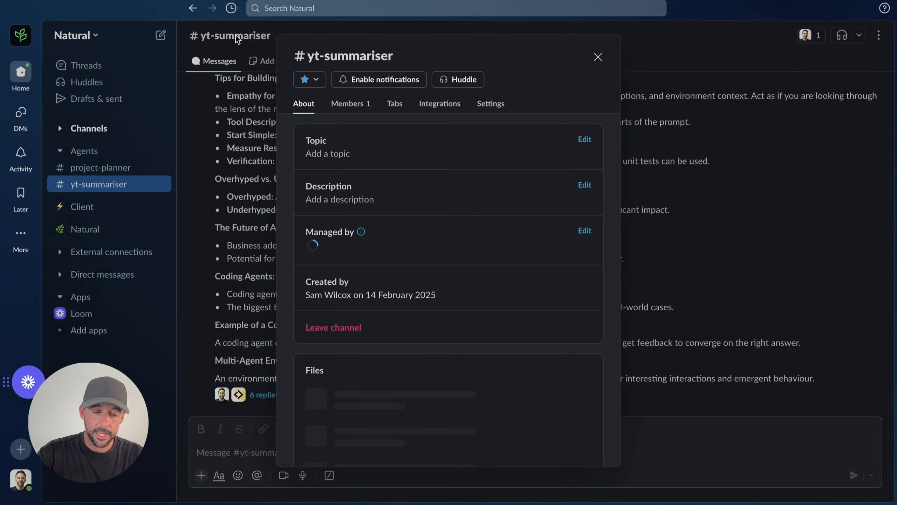
pyautogui.scroll(-5, 385, 237)
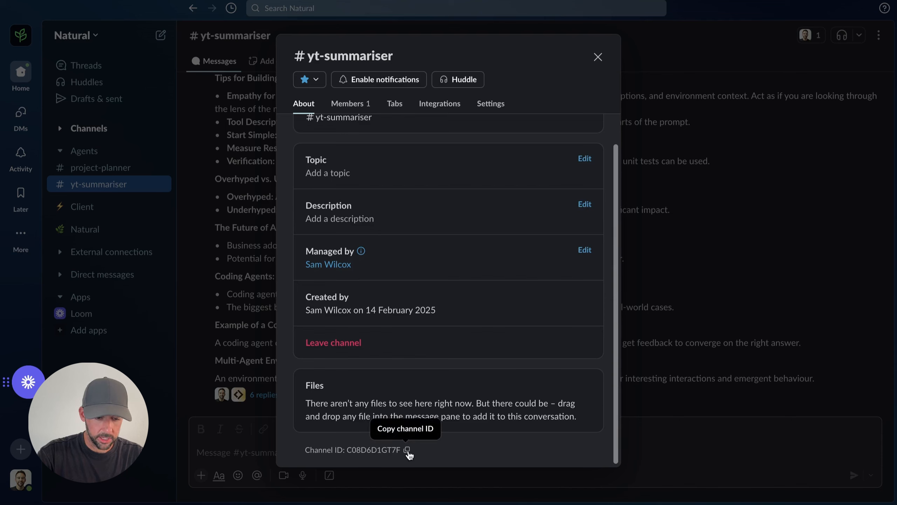
pyautogui.click(408, 452)
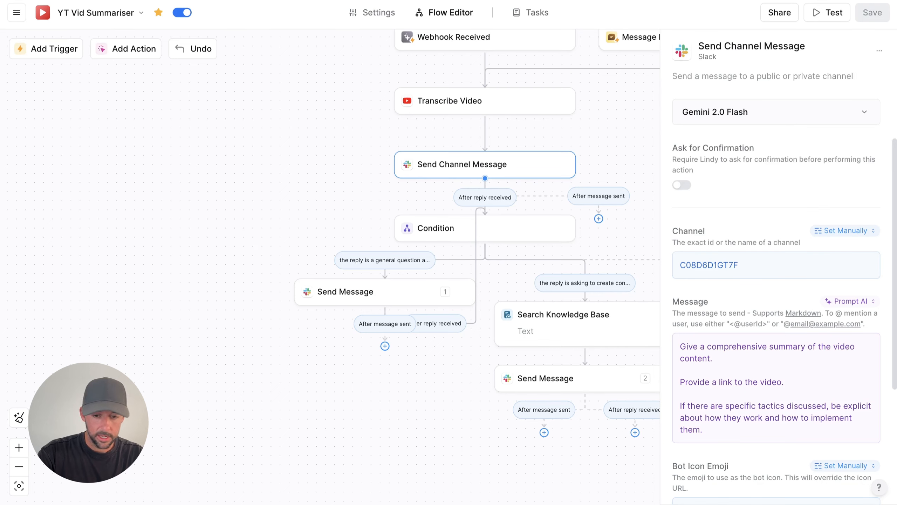
pyautogui.click(747, 262)
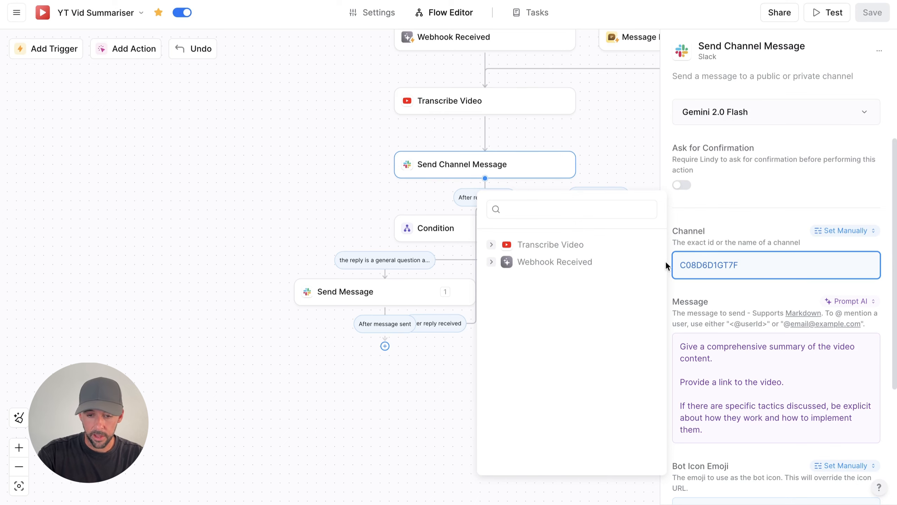
pyautogui.click(735, 207)
# Step: Review the summary prompt and bot icon emoji of the Send Channel Message action, and close its settings
pyautogui.scroll(-2, 726, 311)
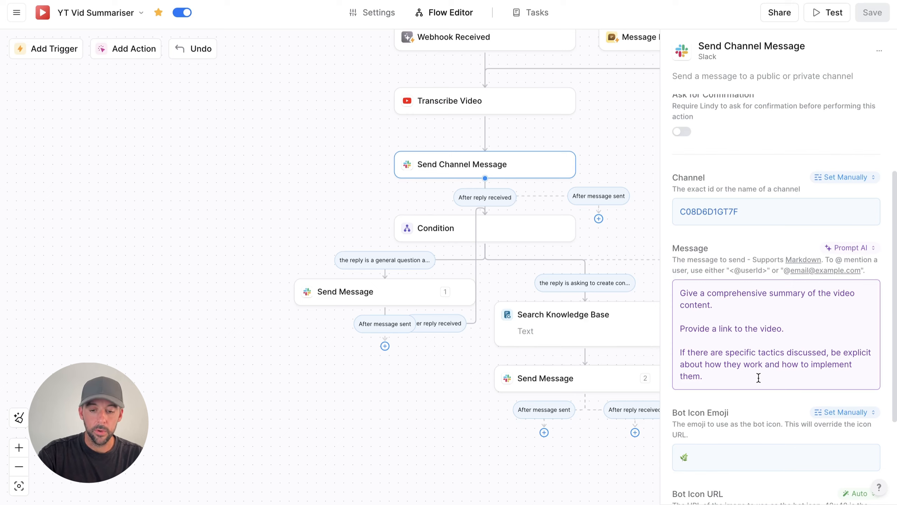
pyautogui.scroll(-1, 760, 369)
pyautogui.click(702, 426)
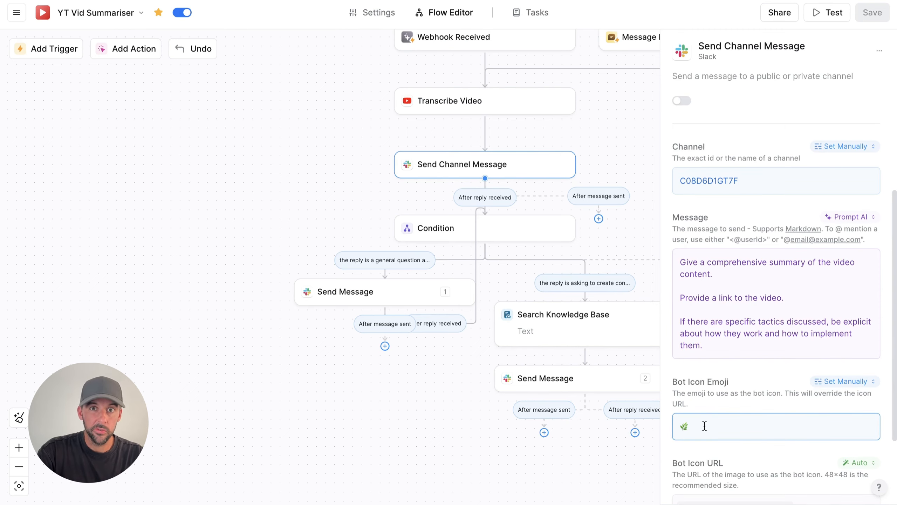
pyautogui.click(618, 167)
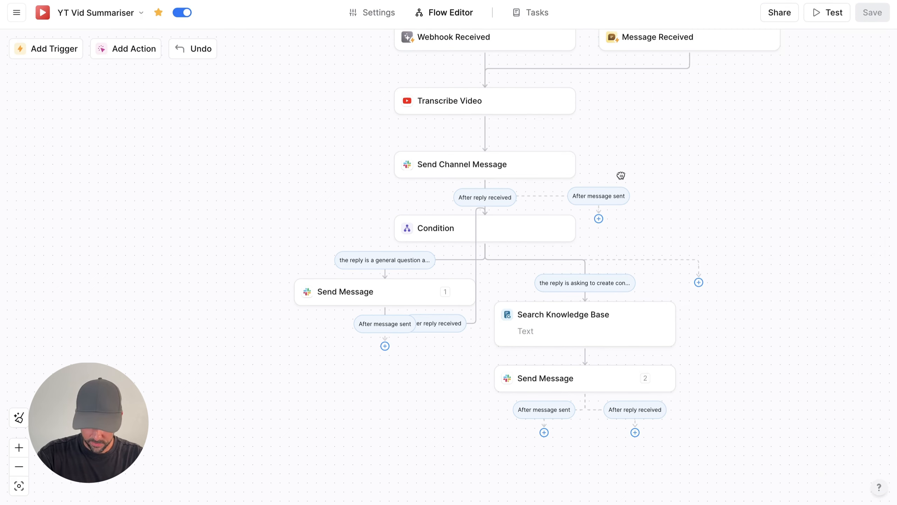
# Step: Open the Condition step after the channel message reply and examine the rules for its two paths
pyautogui.moveTo(621, 176); pyautogui.dragTo(601, 144)
pyautogui.click(454, 167)
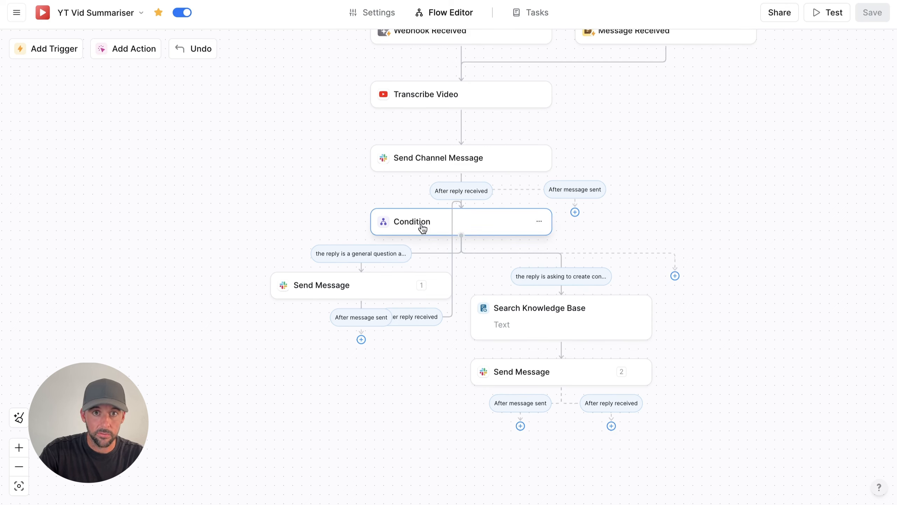
pyautogui.click(479, 228)
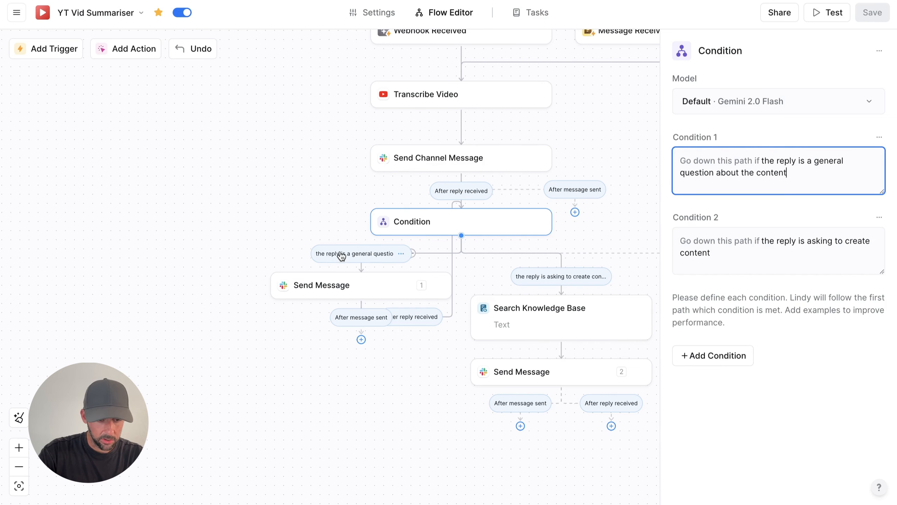
# Step: Open the Send Message action on the general question branch and move it sideways, clear of the reply loop's connector line
pyautogui.click(321, 284)
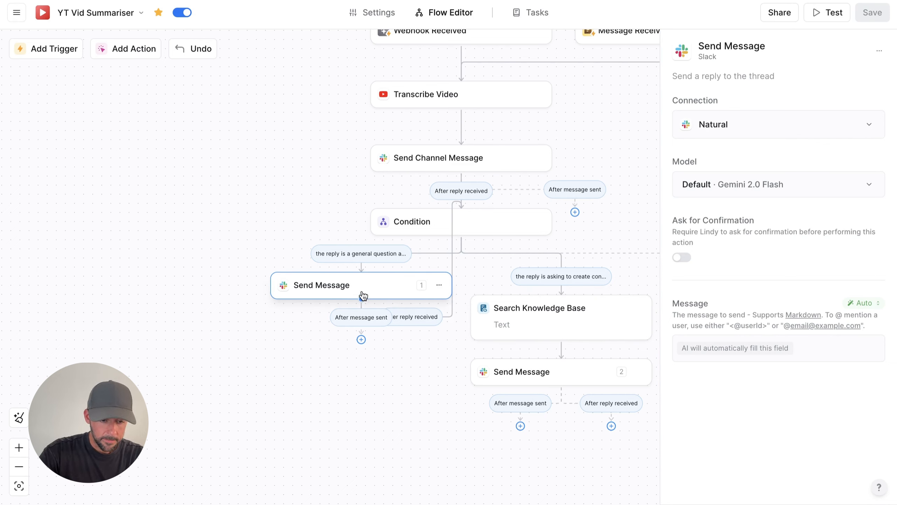
pyautogui.moveTo(381, 290); pyautogui.dragTo(331, 289)
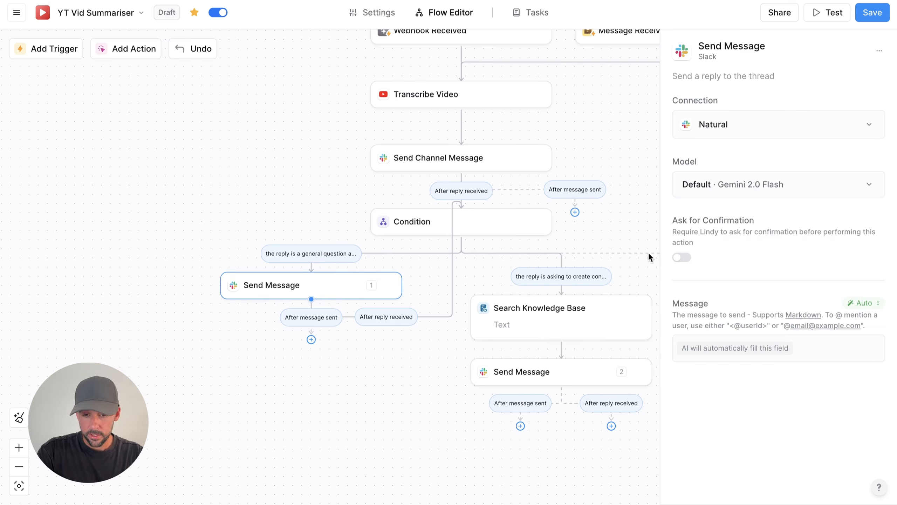
# Step: Review the Condition's content creation path and the settings of the Search Knowledge Base action that follows it
pyautogui.click(508, 225)
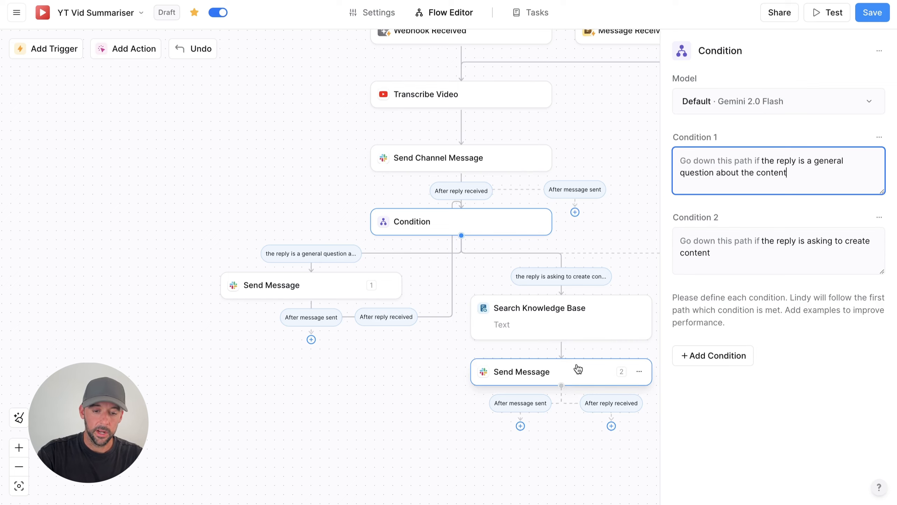
pyautogui.click(584, 328)
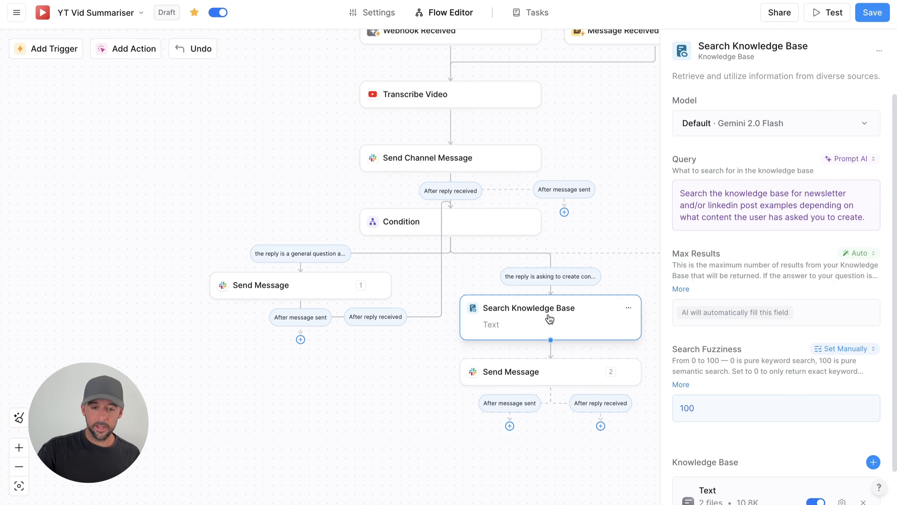
pyautogui.scroll(-1, 776, 280)
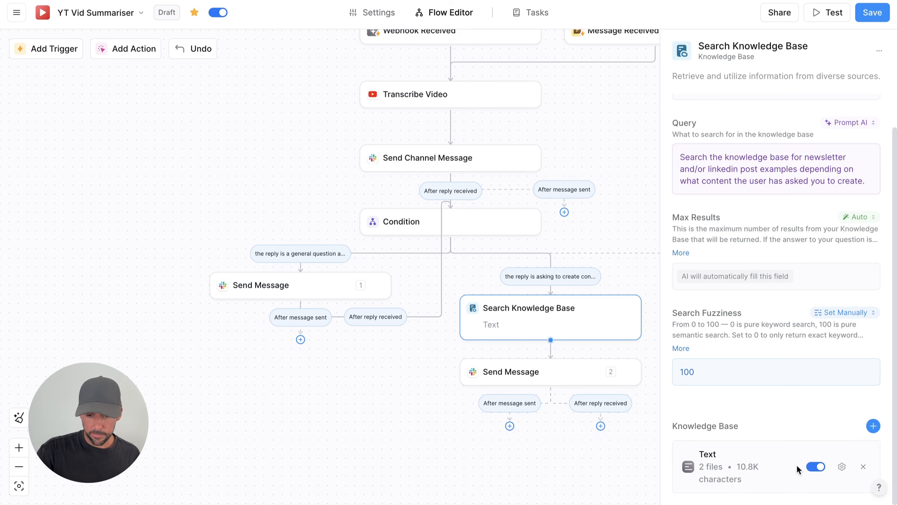
# Step: Open the knowledge base's Text source, examine its text and name fields and stored example items, and close it without saving
pyautogui.click(842, 467)
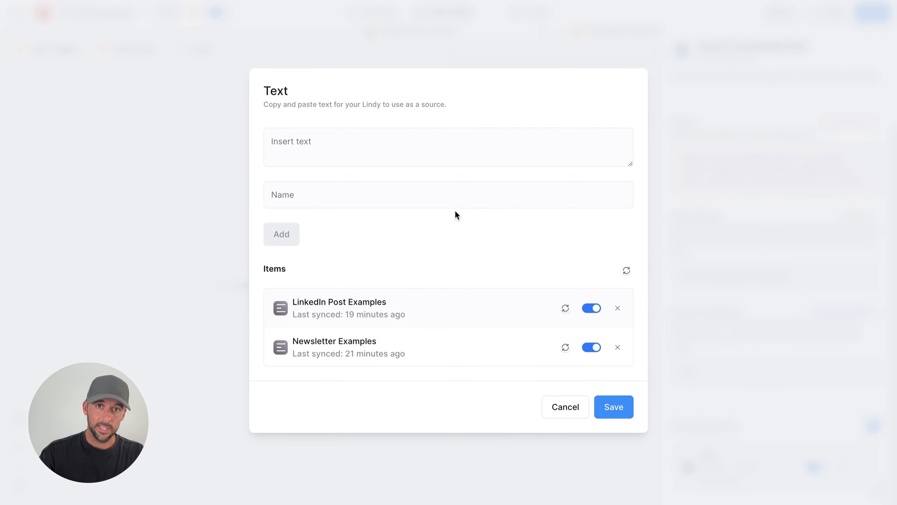
pyautogui.click(287, 137)
pyautogui.click(361, 186)
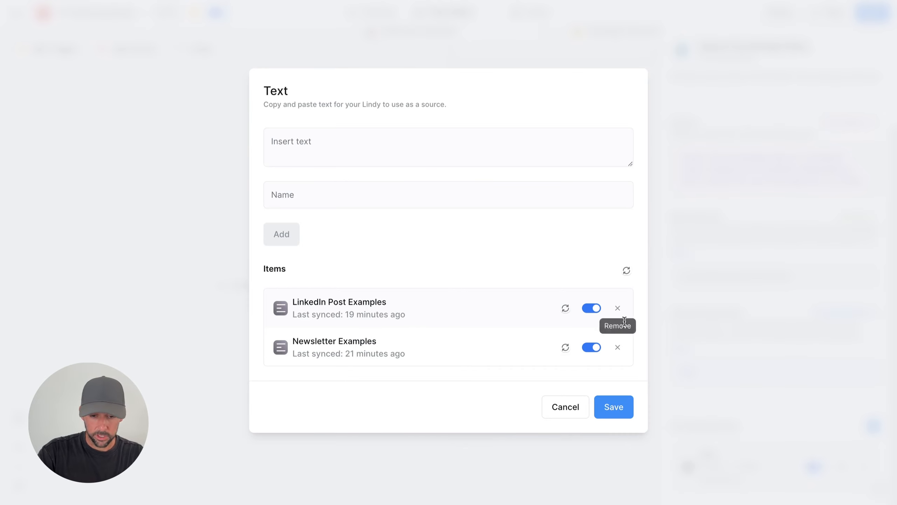
pyautogui.click(566, 407)
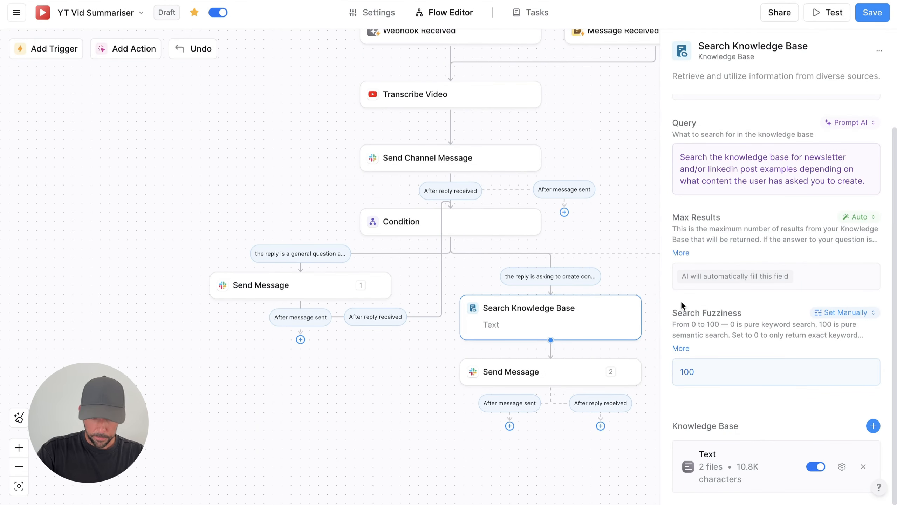
# Step: Reread the Search Knowledge Base query and fuzziness settings, and open the Send Message action that follows it
pyautogui.scroll(1, 767, 293)
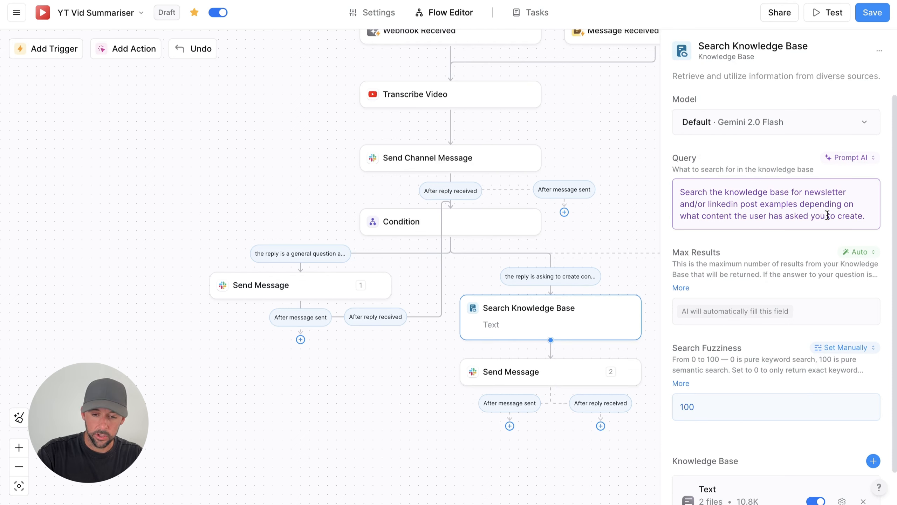
pyautogui.scroll(-1, 760, 241)
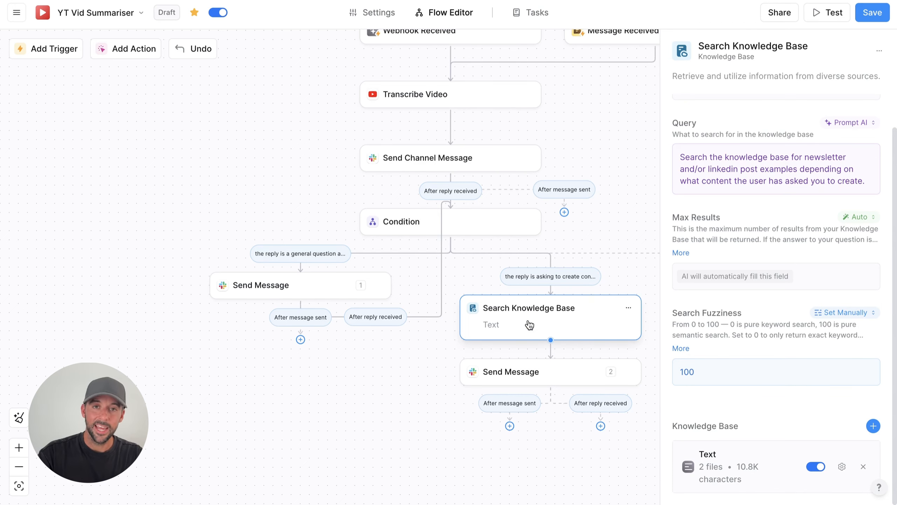
pyautogui.click(550, 371)
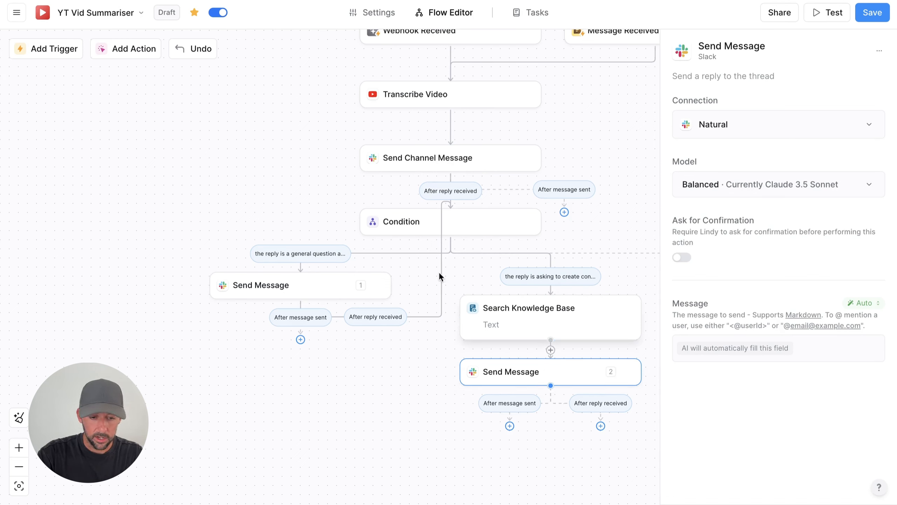
# Step: Compare the model settings of the general question branch's Send Message action, the Condition and the Send Channel Message action
pyautogui.click(312, 285)
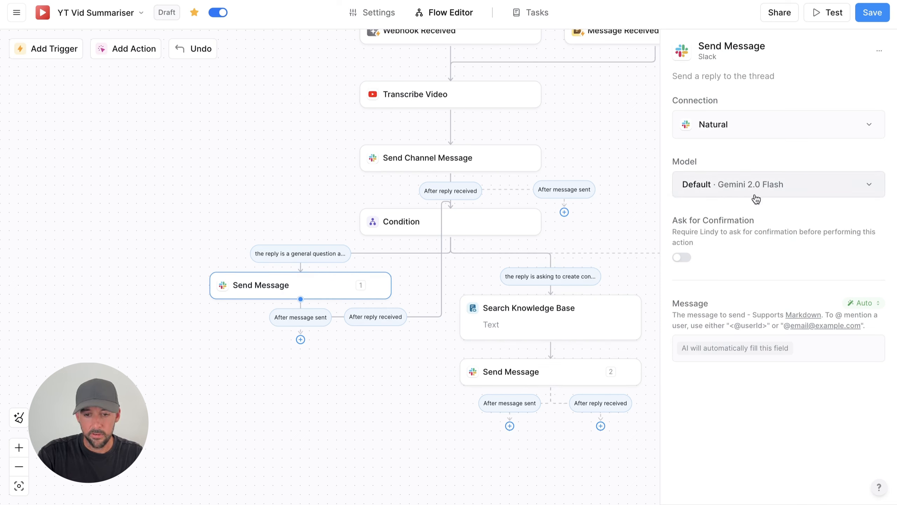
pyautogui.click(413, 223)
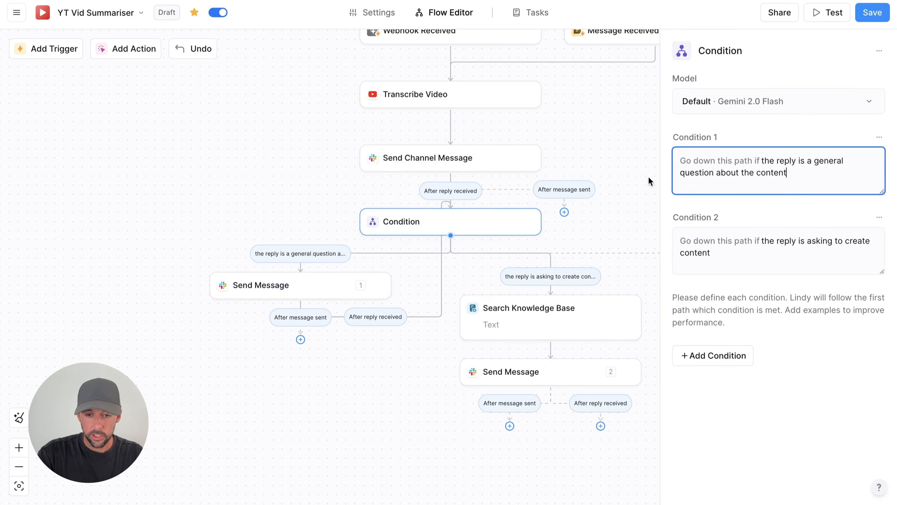
pyautogui.click(405, 169)
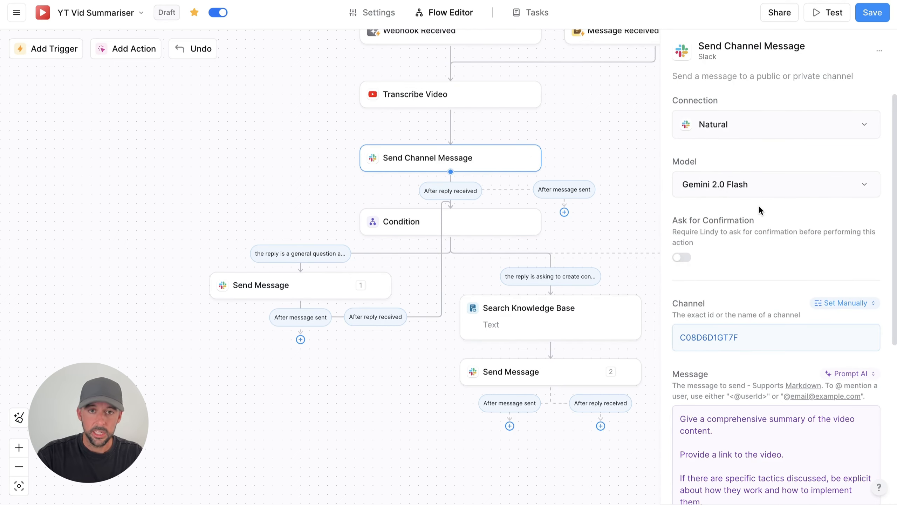
pyautogui.scroll(3, 544, 141)
pyautogui.scroll(-4, 544, 141)
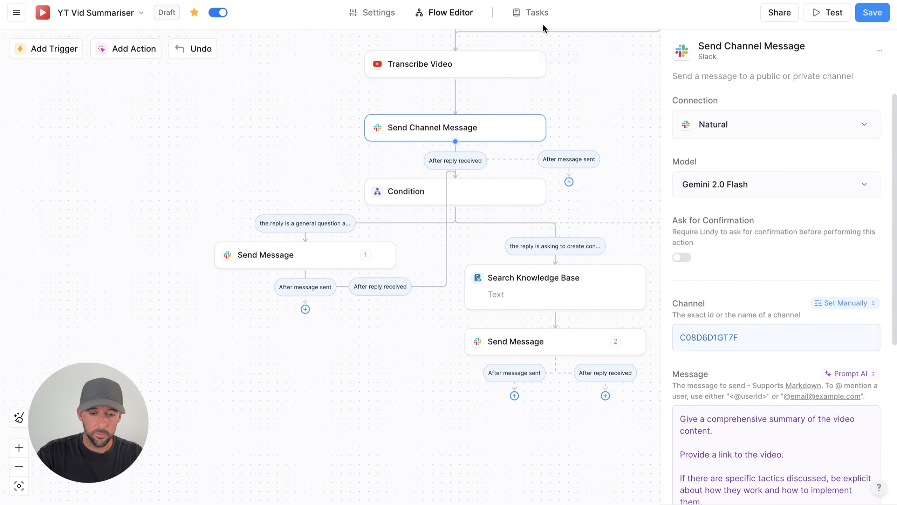
# Step: Connect the "After reply received" branch of the content creation path's Send Message action back to the Condition and save the flow
pyautogui.click(529, 350)
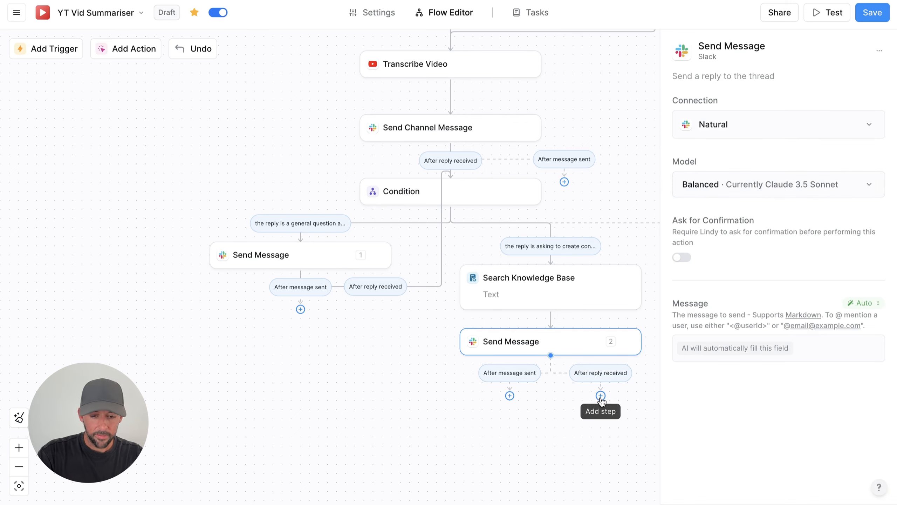
pyautogui.moveTo(601, 396); pyautogui.dragTo(628, 400)
pyautogui.moveTo(656, 349); pyautogui.dragTo(473, 194)
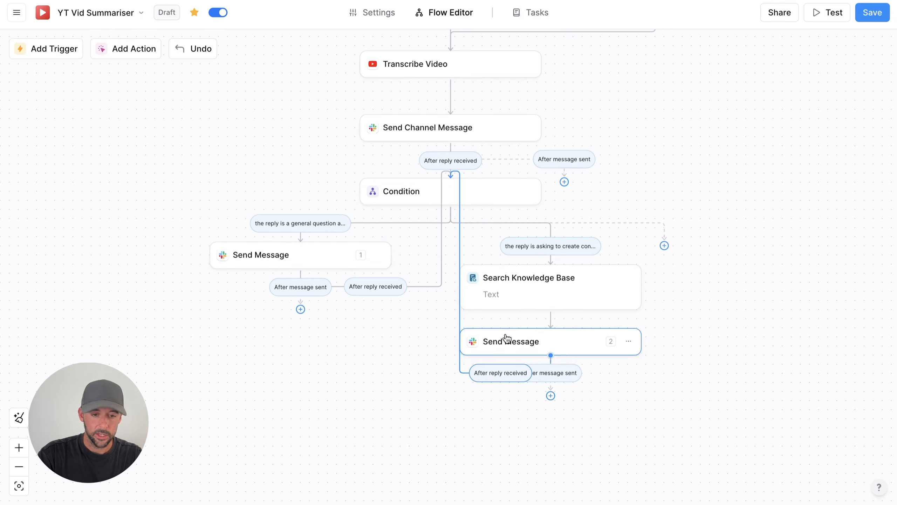
pyautogui.scroll(5, 530, 340)
pyautogui.scroll(-3, 537, 345)
pyautogui.scroll(2, 537, 345)
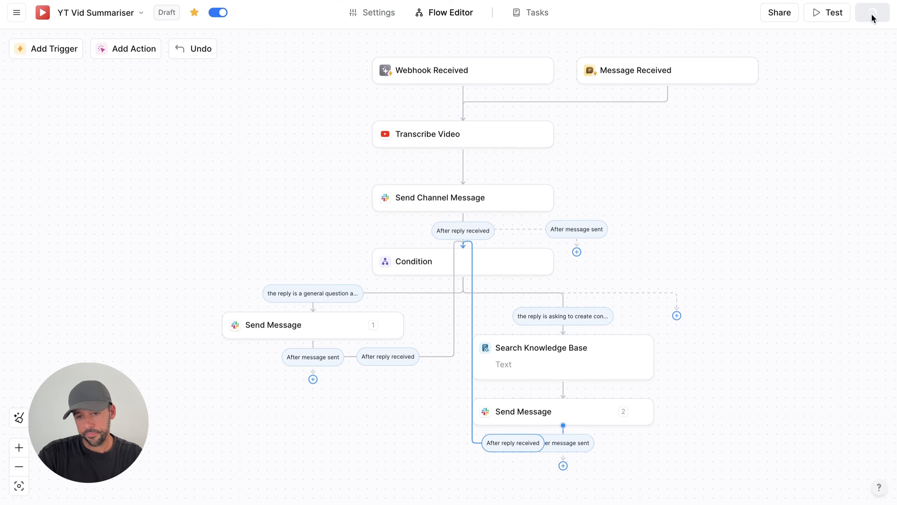
# Step: Restart the flow's test conversation and check the Message Received trigger's greeting message, closing the trigger settings without changes
pyautogui.click(828, 13)
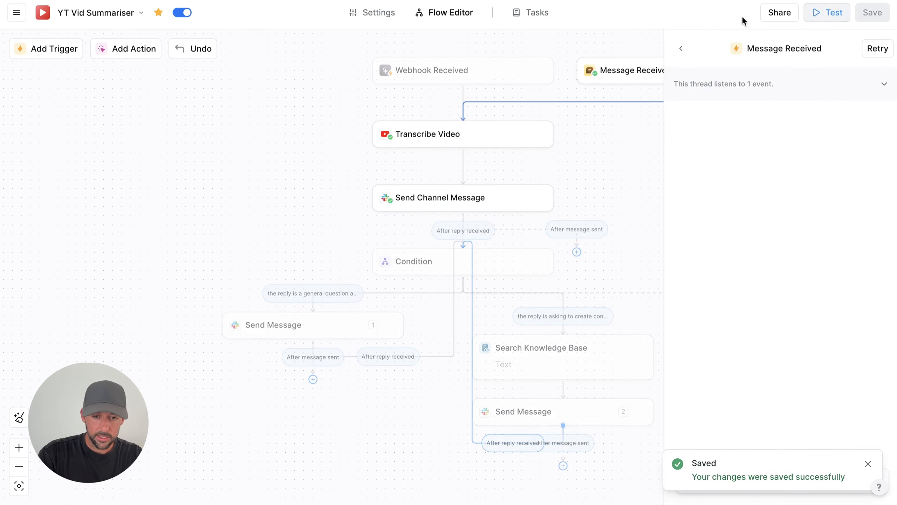
pyautogui.click(873, 49)
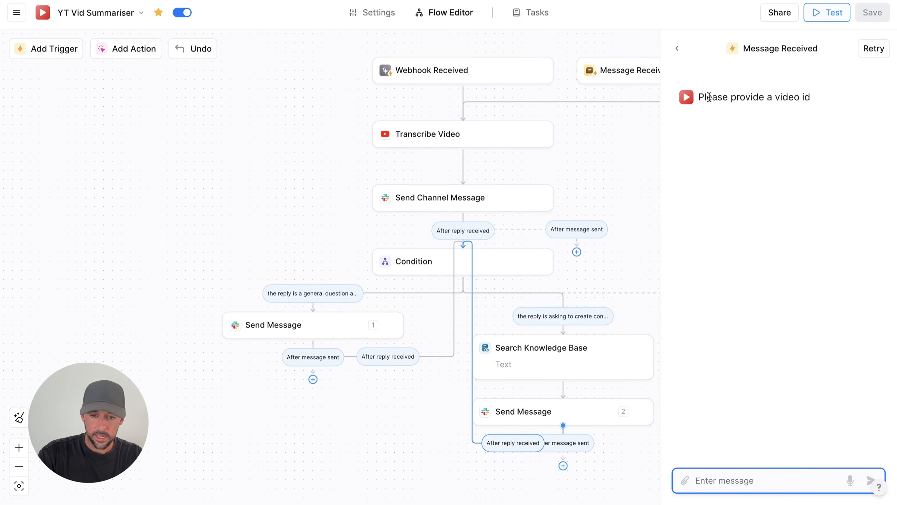
pyautogui.click(625, 70)
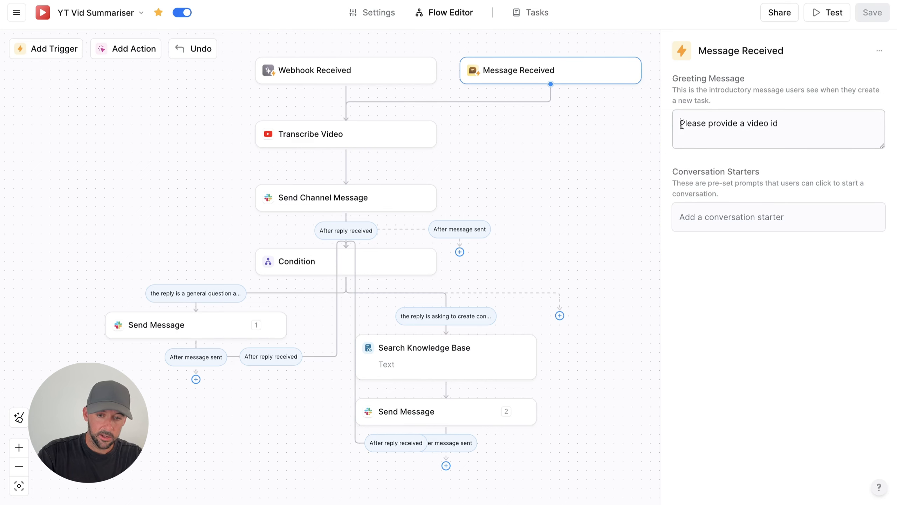
pyautogui.moveTo(681, 123); pyautogui.dragTo(782, 123)
pyautogui.press('Escape')
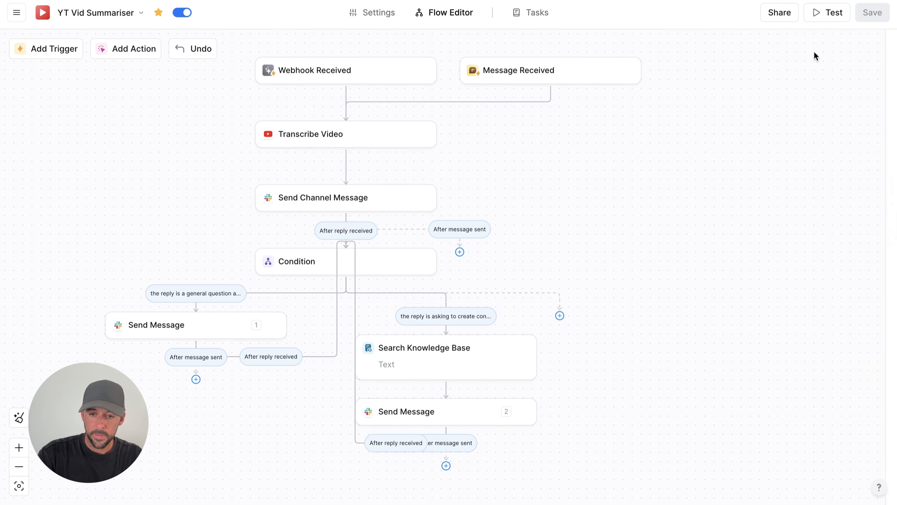
# Step: Run a test of the flow with the video ID LP5OCa20Zpg taken from the YouTube video's address
pyautogui.click(832, 14)
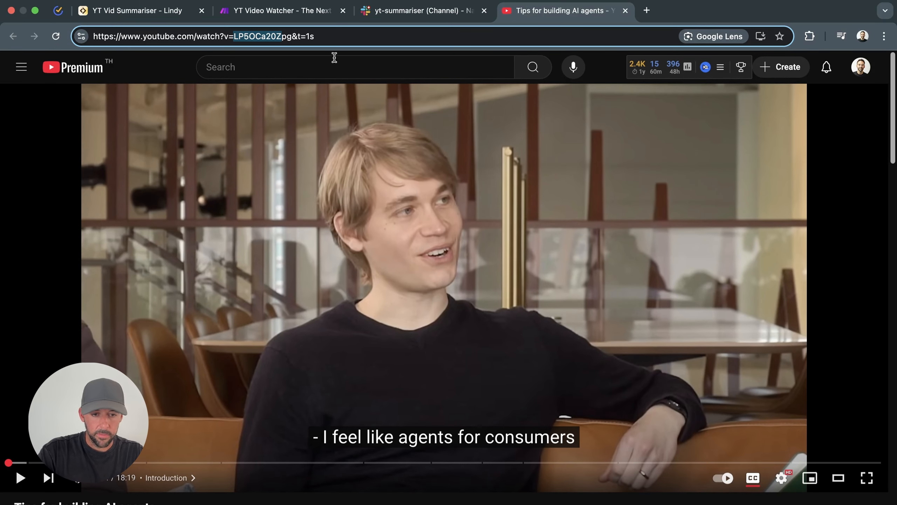
pyautogui.click(159, 14)
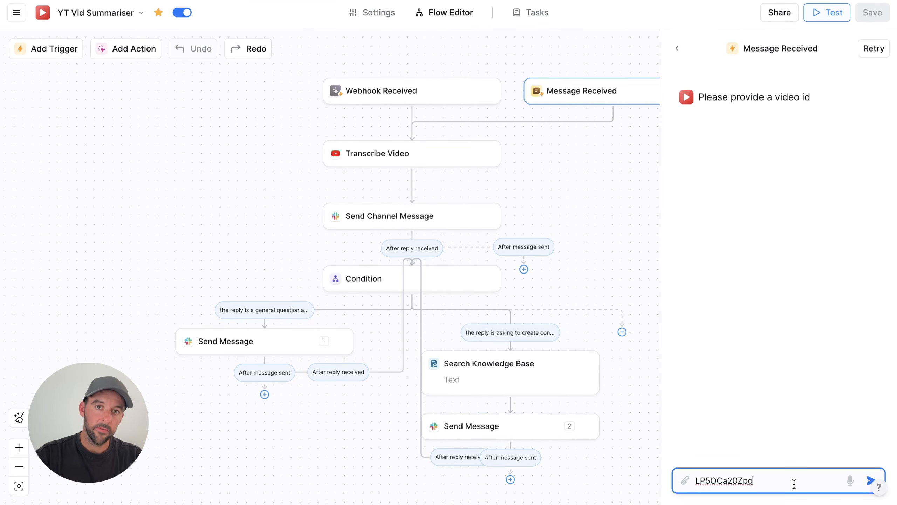
pyautogui.press('Return')
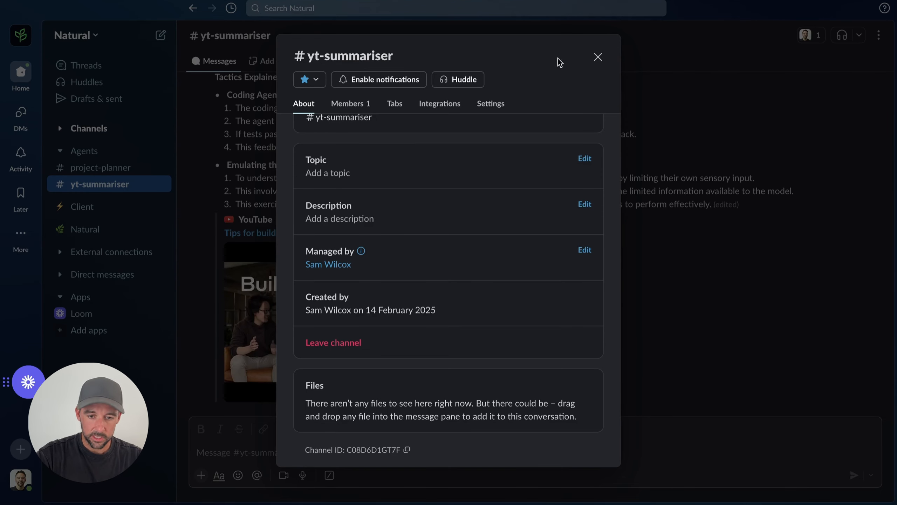
# Step: In Slack, close the yt-summariser channel details and examine the newly posted summary of "Tips for building AI agents"
pyautogui.click(598, 57)
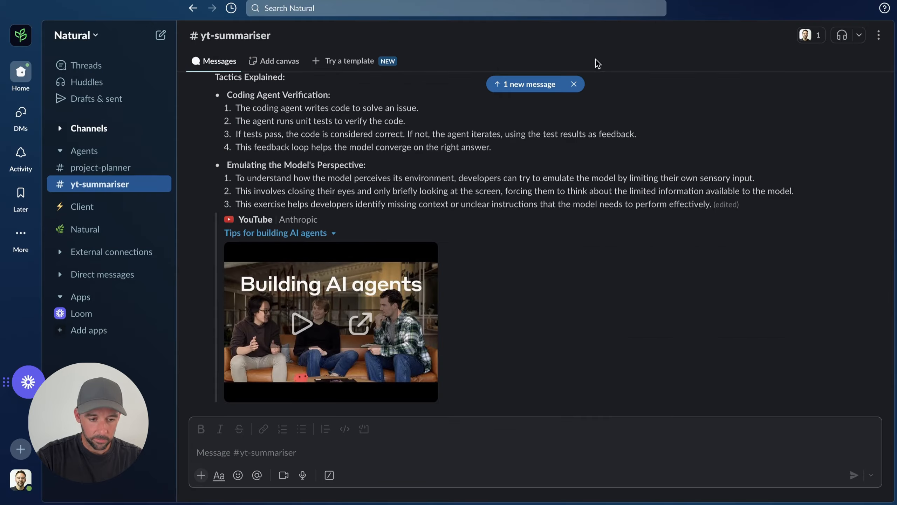
pyautogui.scroll(4, 352, 332)
pyautogui.scroll(5, 352, 333)
pyautogui.scroll(-4, 353, 331)
pyautogui.scroll(1, 349, 329)
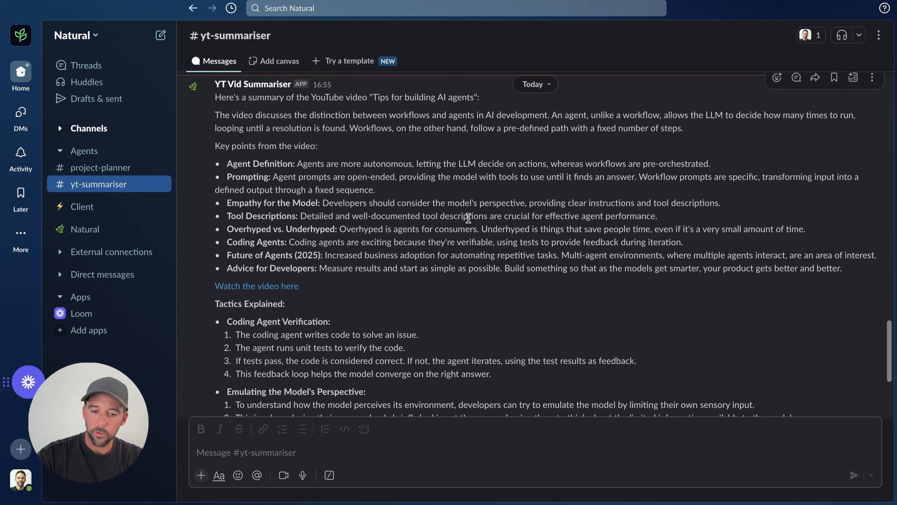
# Step: Copy the summary's Tool Descriptions bullet and read through its Tactics Explained section
pyautogui.tripleClick(468, 218)
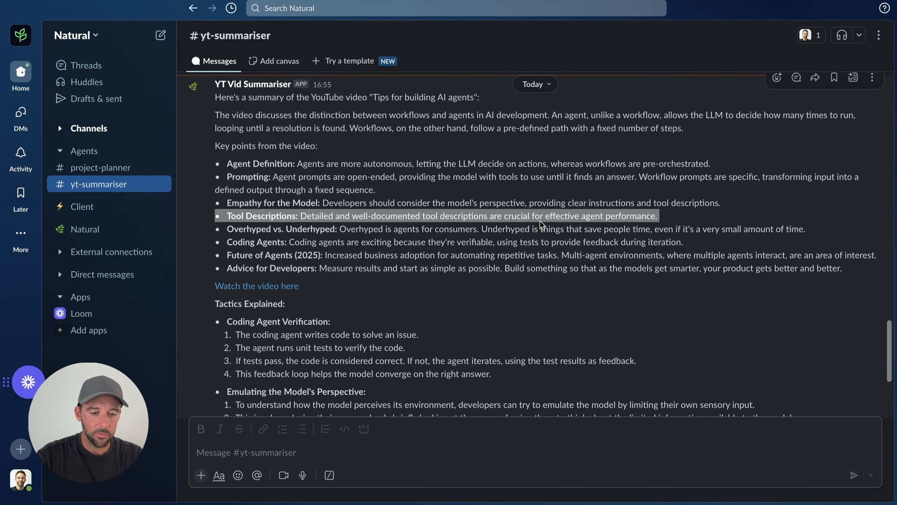
pyautogui.scroll(-5, 541, 225)
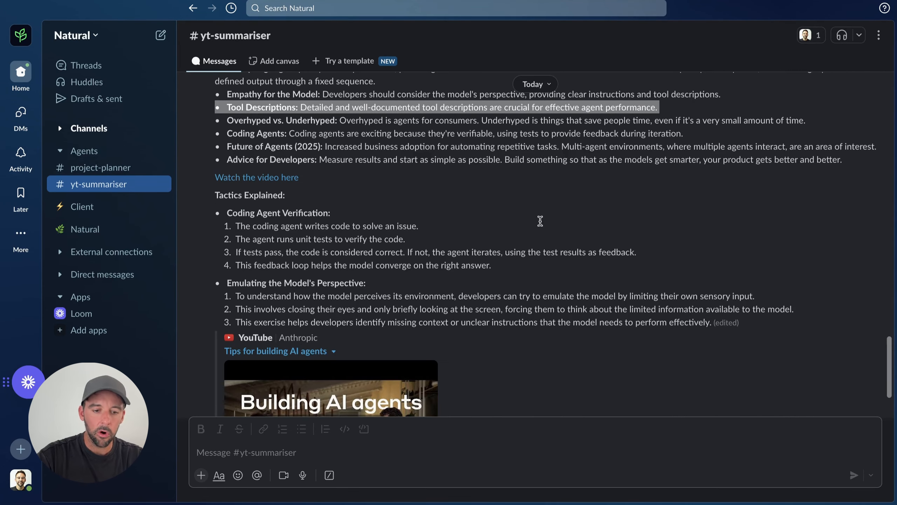
pyautogui.scroll(2, 542, 224)
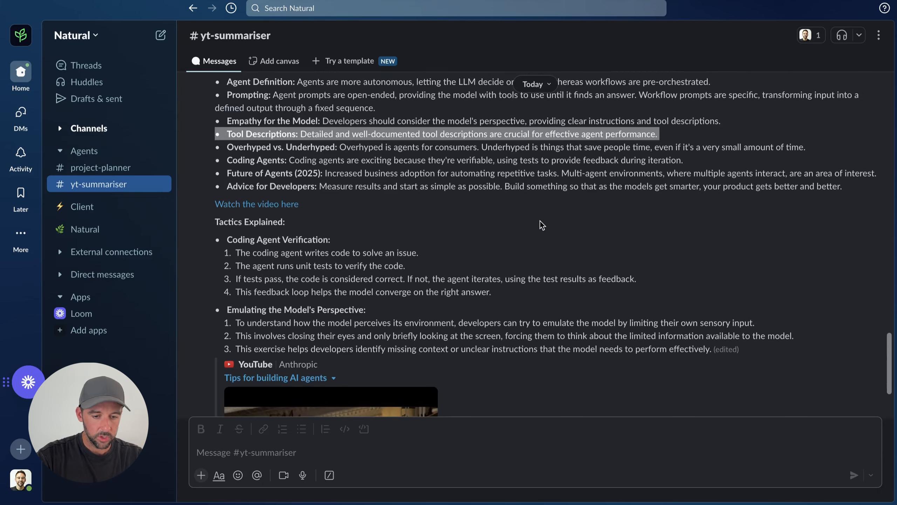
pyautogui.scroll(-4, 543, 225)
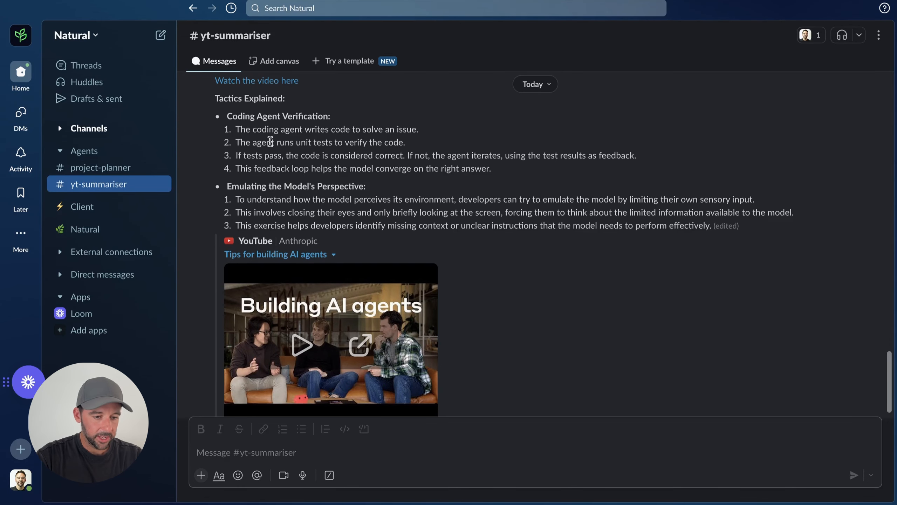
pyautogui.scroll(-1, 280, 171)
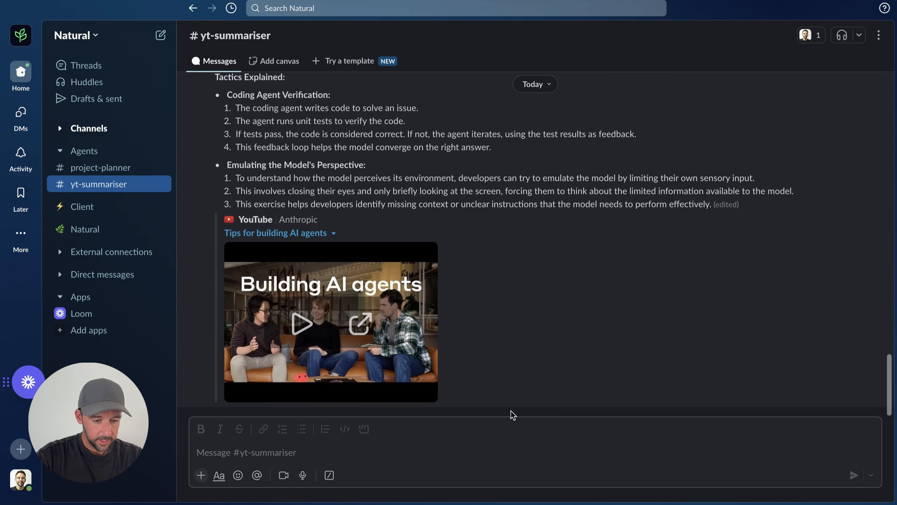
# Step: Post "Can you provide more detail on this point:" with the copied Tool Descriptions bullet in the channel, and check the test run in Lindy
pyautogui.click(502, 458)
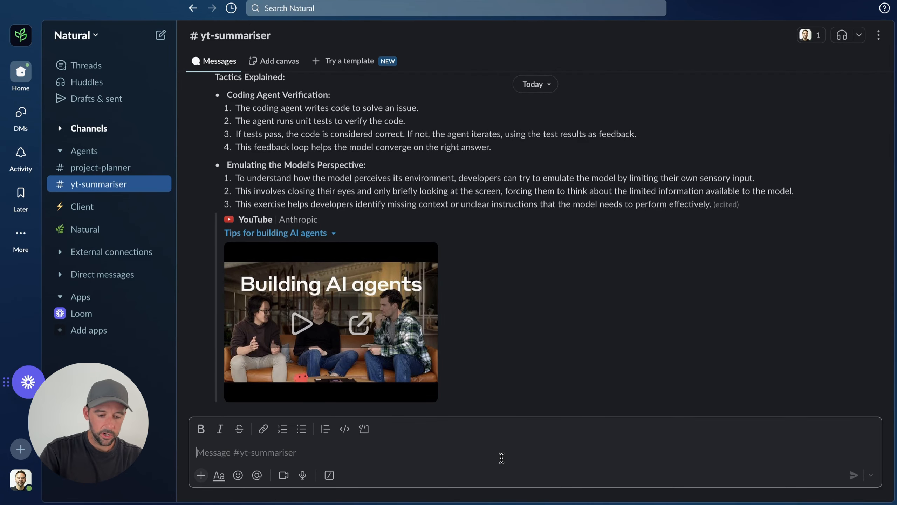
pyautogui.write('Can you provide more detail on this point')
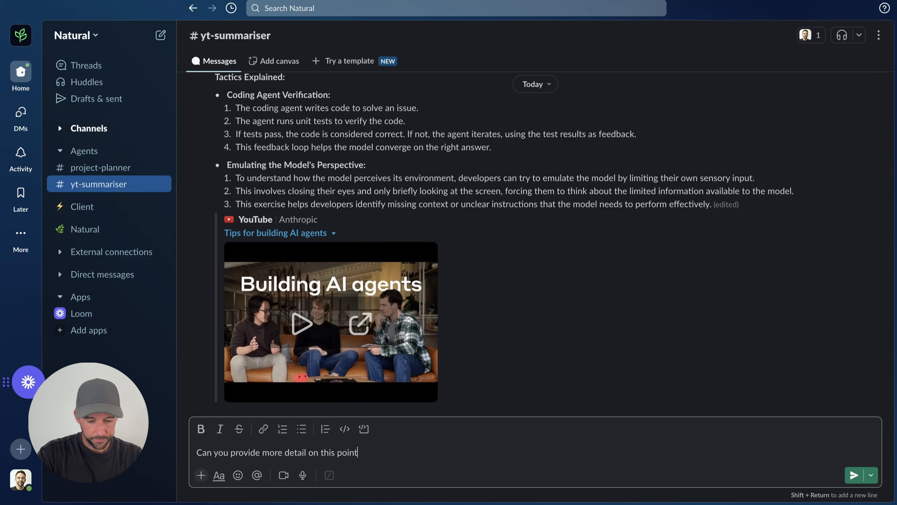
pyautogui.write(':')
pyautogui.write('• Tool Descriptions: Detailed and well-documented tool descriptions are crucial for effective agent performance.')
pyautogui.press('Return')
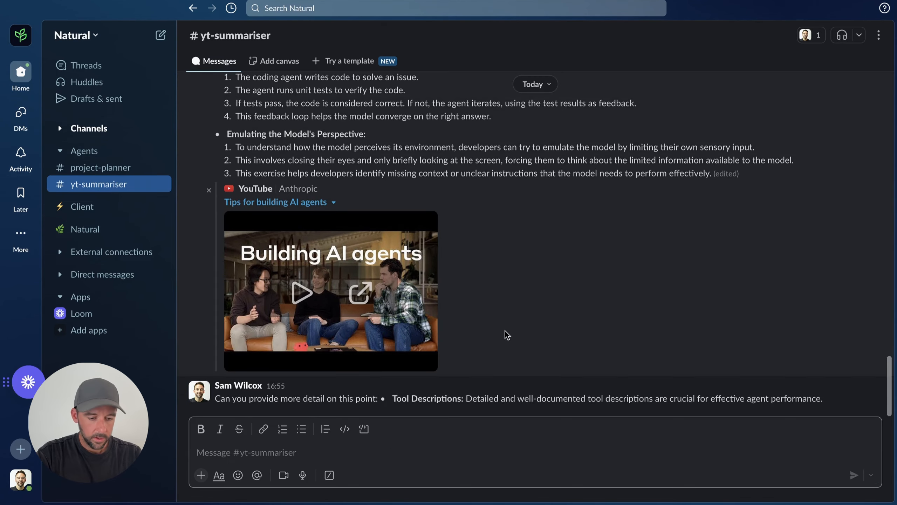
pyautogui.click(360, 0)
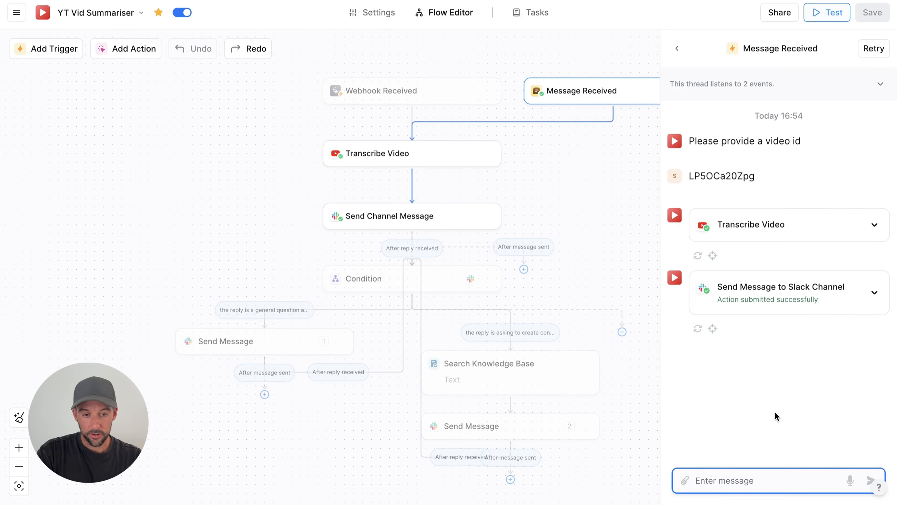
# Step: Back in Slack, copy the posted question about Tool Descriptions and delete that message from the channel
pyautogui.click(325, 0)
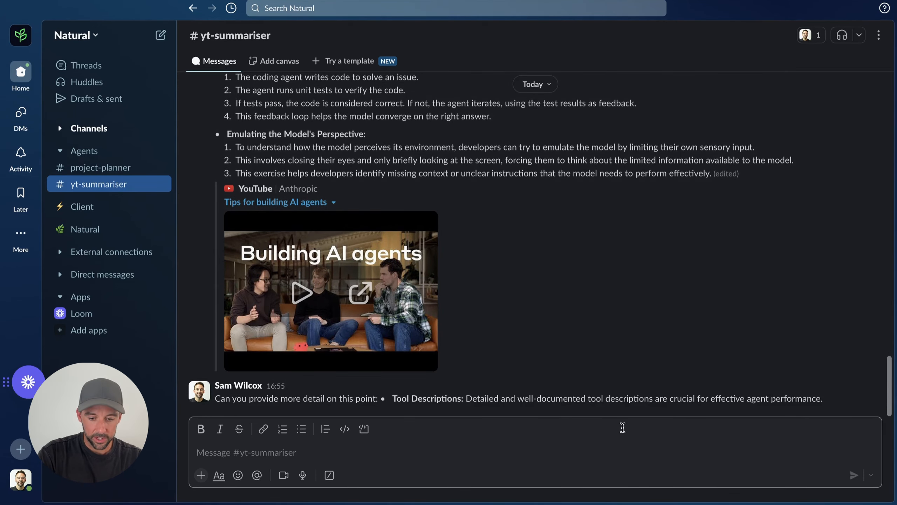
pyautogui.tripleClick(675, 400)
pyautogui.hotkey('ctrl', 'c')
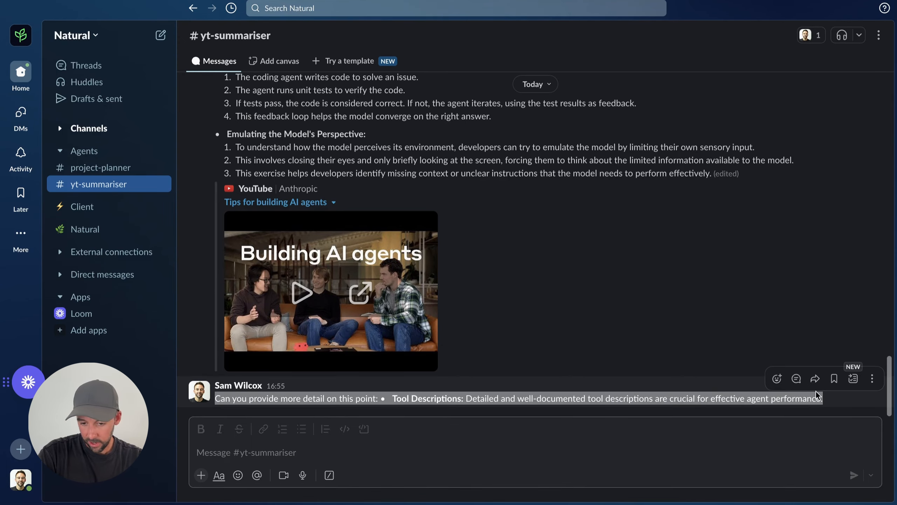
pyautogui.click(873, 379)
pyautogui.click(770, 407)
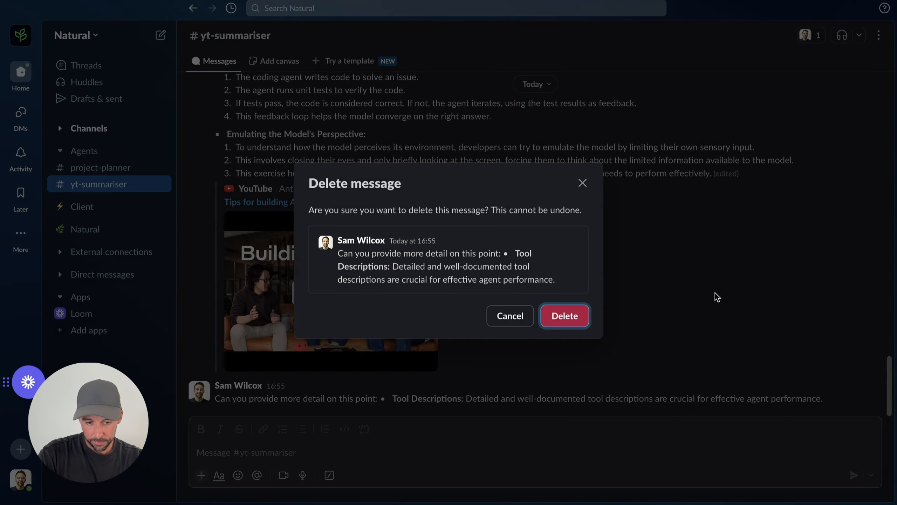
pyautogui.click(560, 319)
# Step: Send the copied Tool Descriptions question as a thread reply to the latest "Tips for building AI agents" summary
pyautogui.scroll(-4, 556, 287)
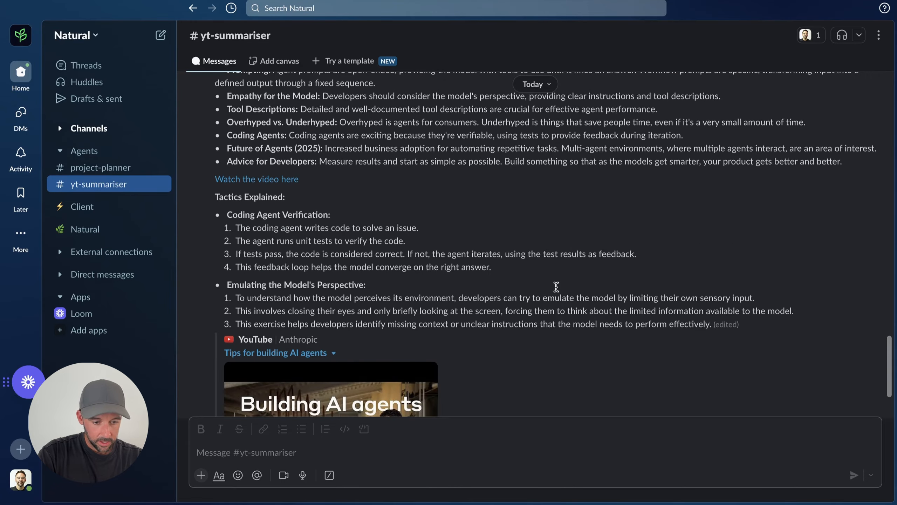
pyautogui.scroll(3, 554, 146)
pyautogui.scroll(5, 543, 135)
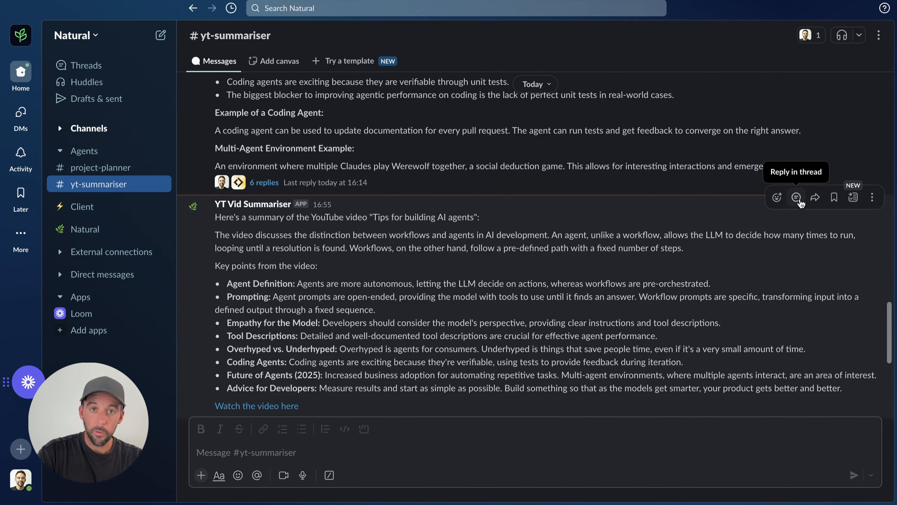
pyautogui.click(800, 204)
pyautogui.scroll(-5, 676, 343)
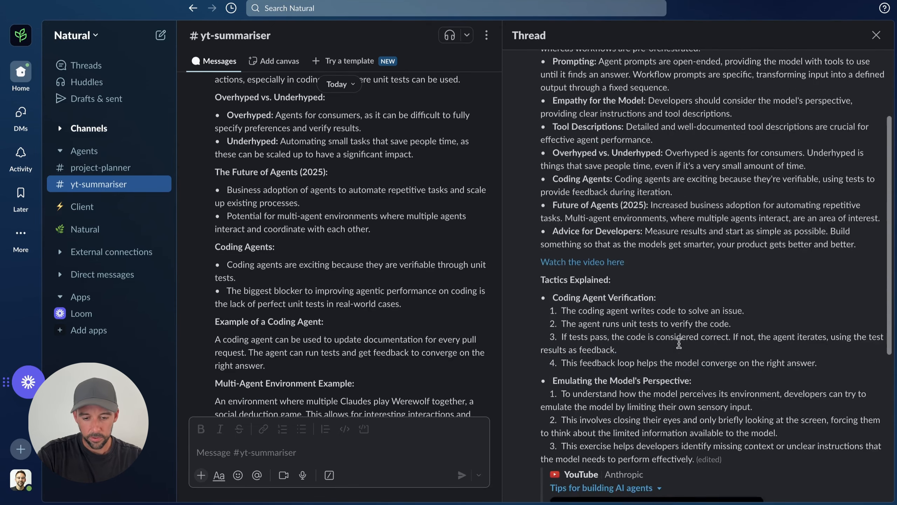
pyautogui.scroll(-4, 673, 440)
pyautogui.click(675, 439)
pyautogui.hotkey('ctrl', 'v')
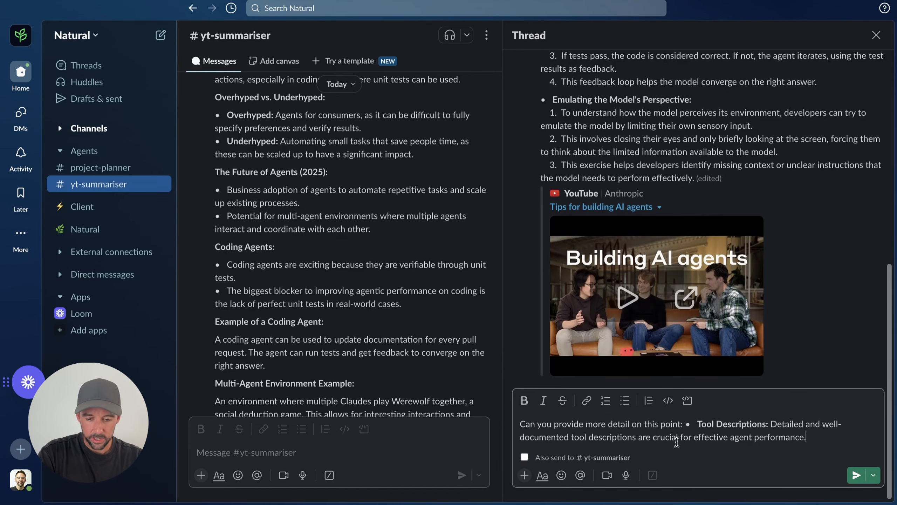
pyautogui.press('Return')
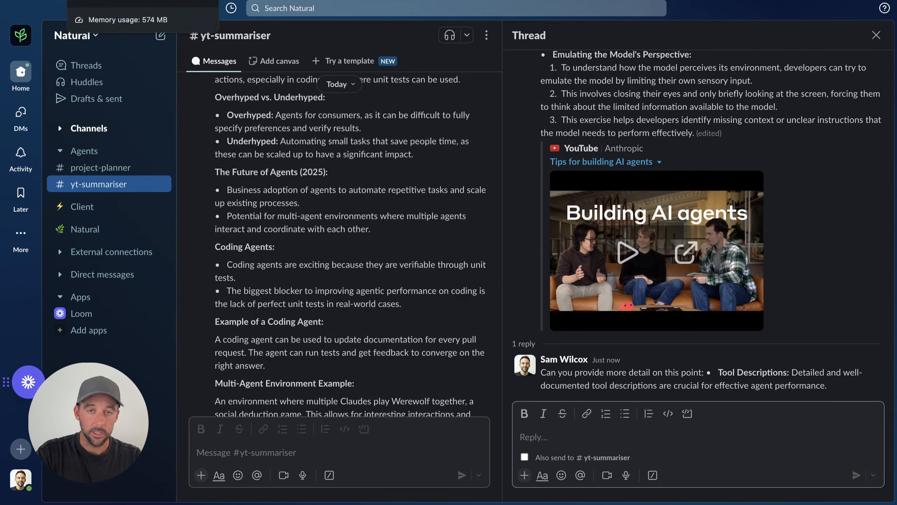
# Step: Check in Lindy which branch the test run followed, and read the summariser's answer in the Slack thread
pyautogui.click(106, 0)
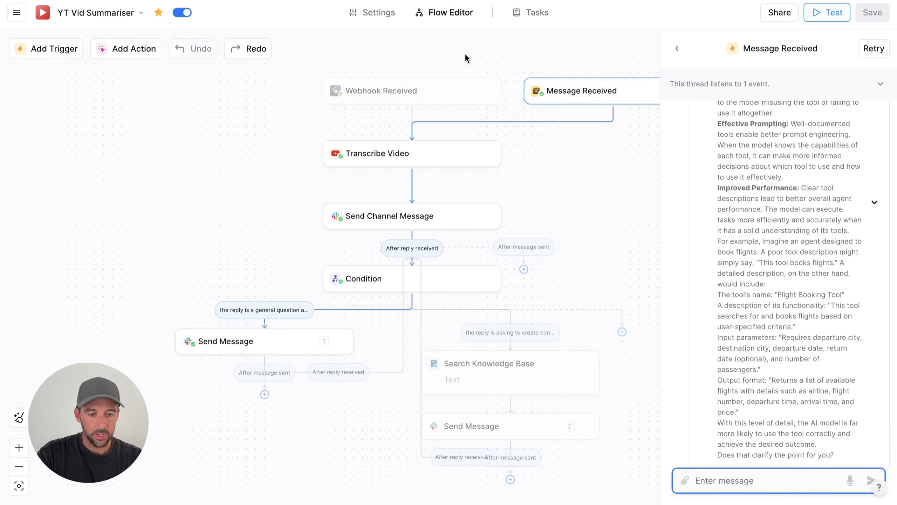
pyautogui.press('super+Tab')
pyautogui.scroll(3, 595, 248)
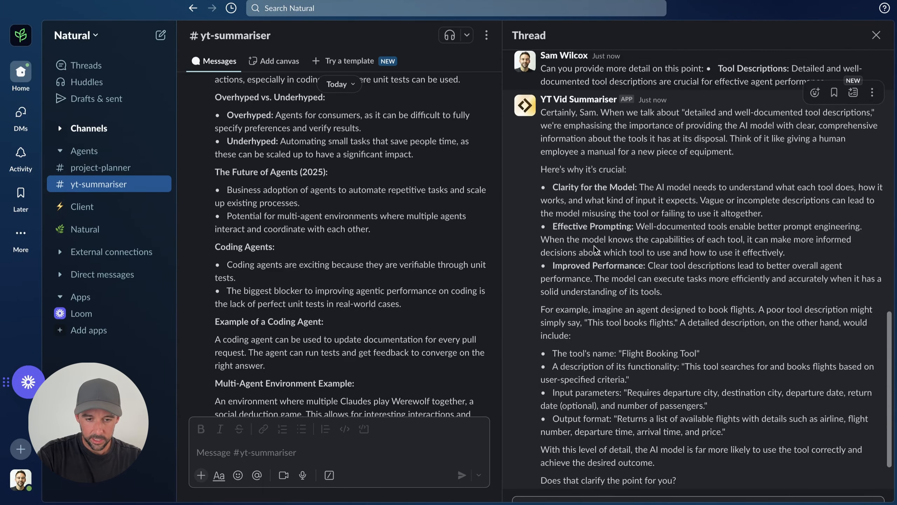
# Step: Send the thread reply "This is interesting, can you draft a linkedin post around the key points here."
pyautogui.scroll(-3, 595, 246)
pyautogui.scroll(-2, 594, 246)
pyautogui.scroll(1, 595, 209)
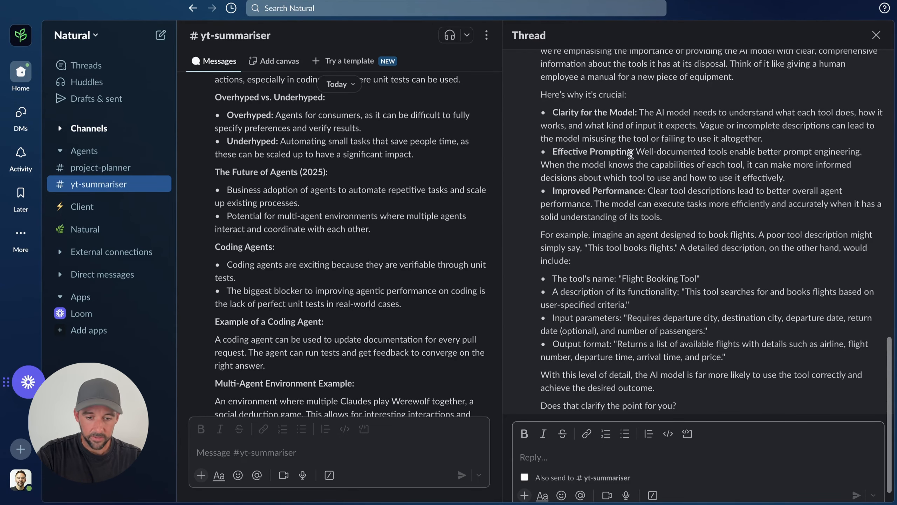
pyautogui.scroll(-1, 541, 226)
pyautogui.moveTo(540, 214); pyautogui.dragTo(717, 387)
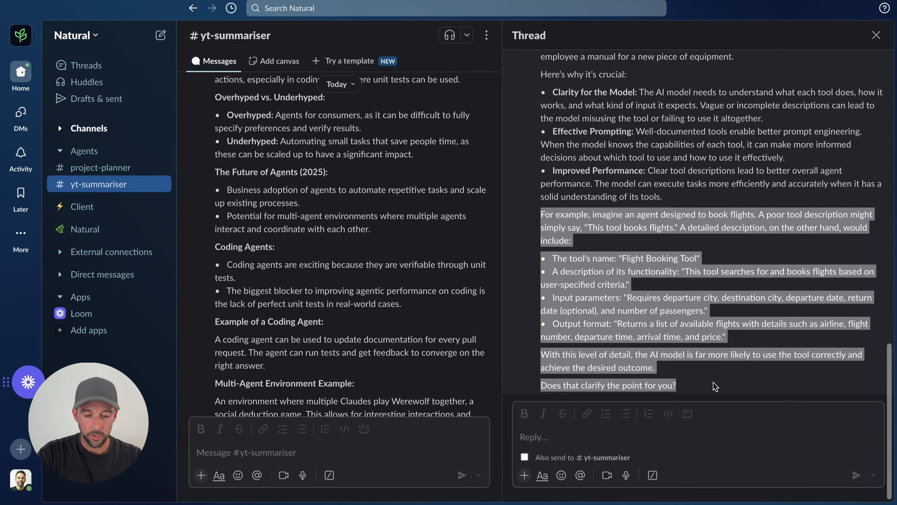
pyautogui.click(695, 456)
pyautogui.write('This is interesting, can you draft a linkedin post around the key points here.')
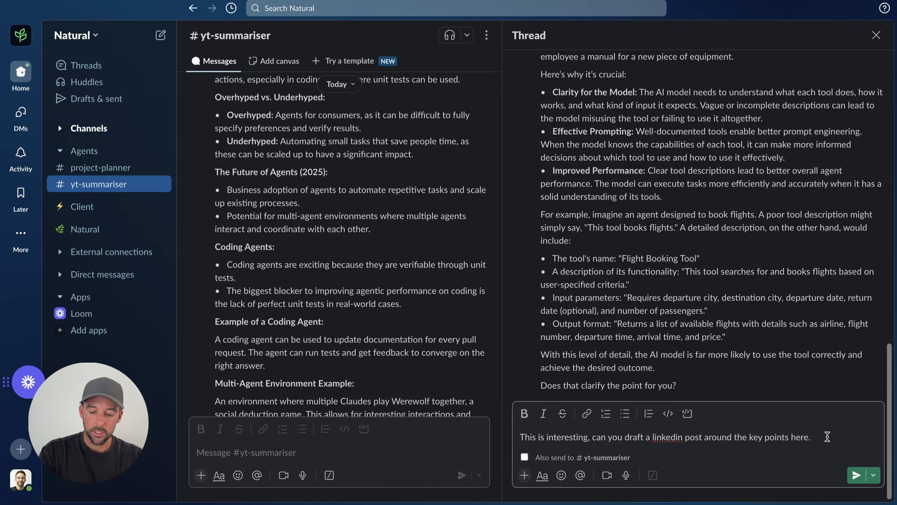
pyautogui.press('Return')
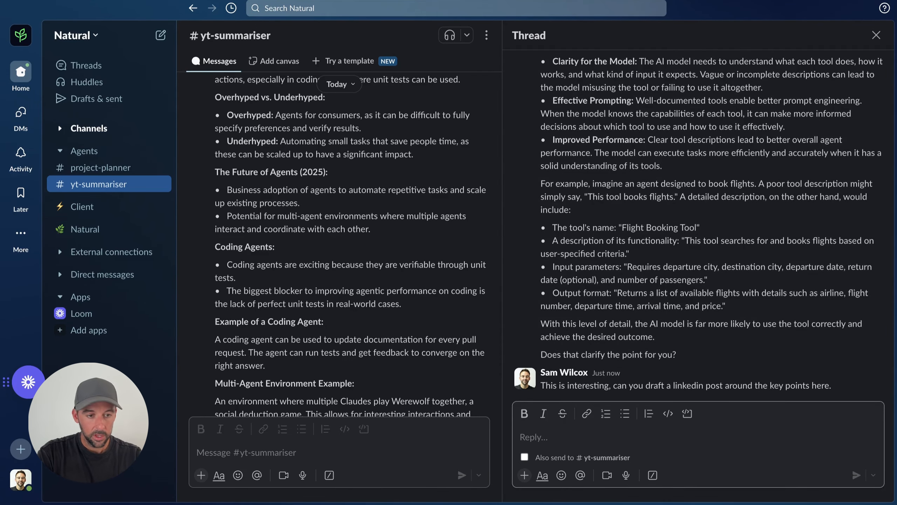
# Step: Switch to Lindy and check which branch and actions the test run follows for the LinkedIn post request
pyautogui.hotkey('ctrl', 'Tab')
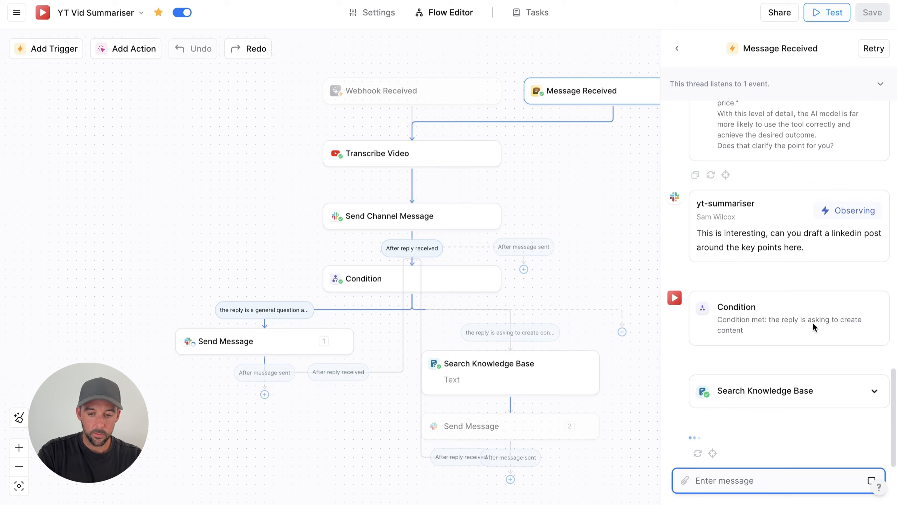
pyautogui.scroll(-2, 563, 341)
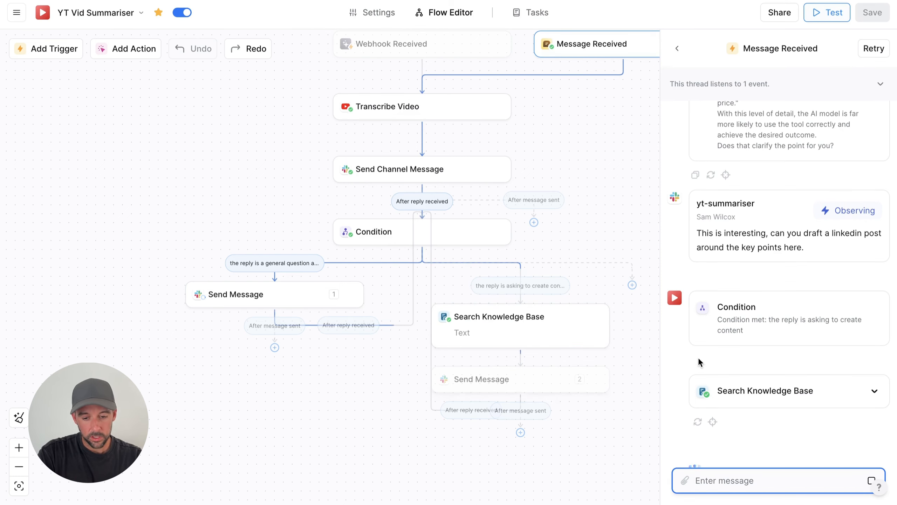
pyautogui.scroll(-2, 719, 368)
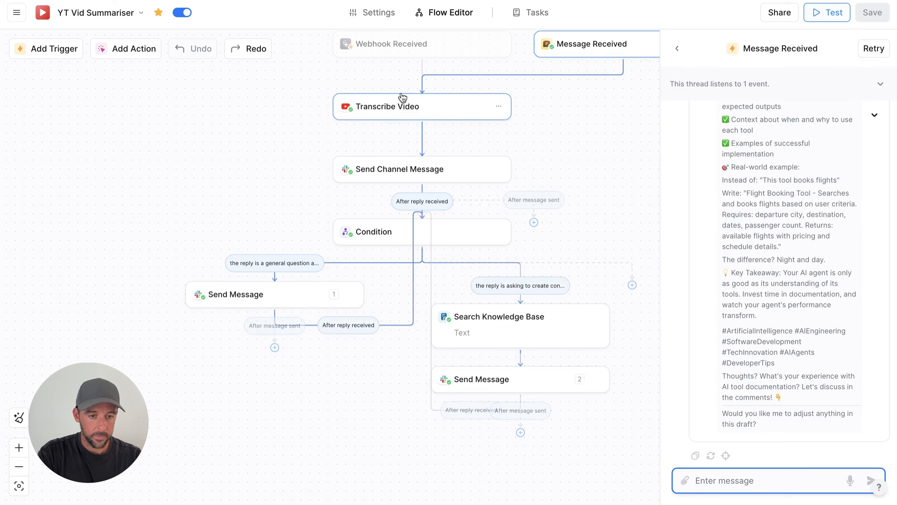
# Step: Switch back to Slack and read through the summariser's LinkedIn post draft in the thread
pyautogui.click(379, 1)
pyautogui.scroll(6, 666, 322)
pyautogui.scroll(-6, 666, 321)
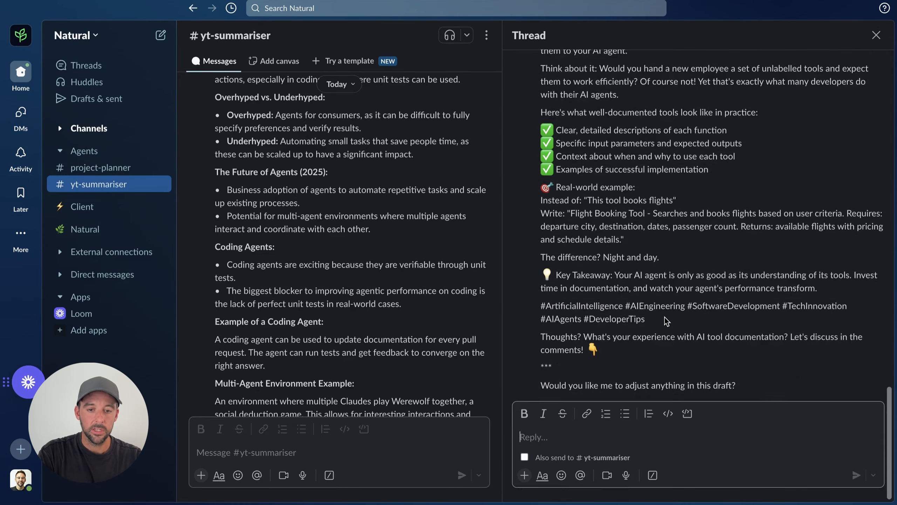
pyautogui.scroll(3, 666, 322)
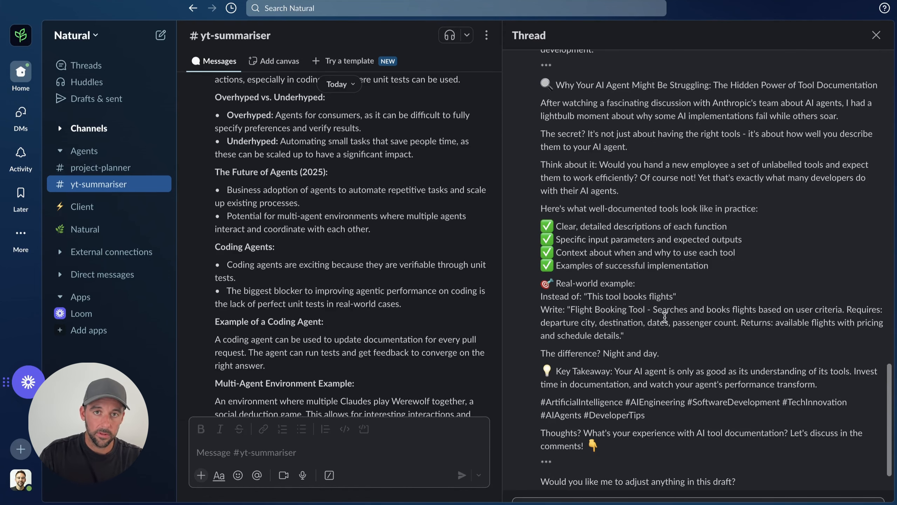
pyautogui.scroll(-1, 663, 299)
pyautogui.scroll(3, 663, 299)
pyautogui.scroll(-5, 593, 141)
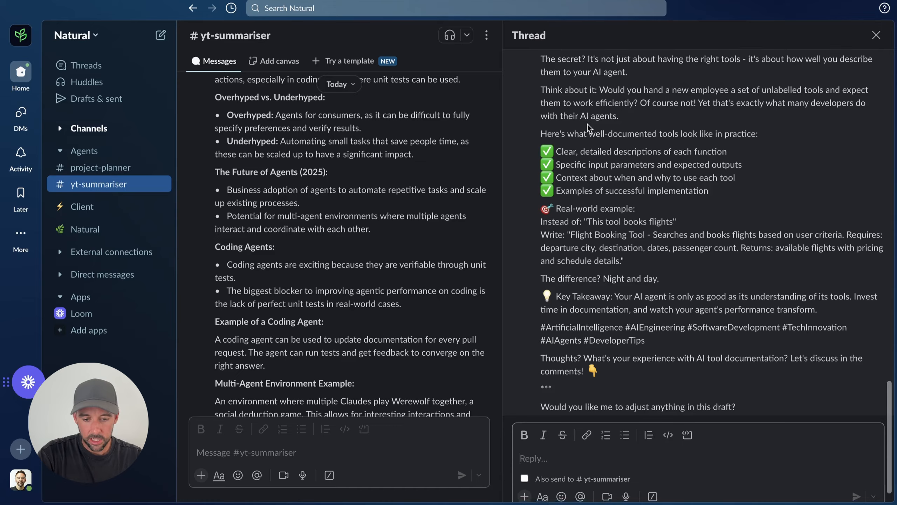
pyautogui.scroll(5, 588, 126)
pyautogui.scroll(2, 588, 127)
pyautogui.scroll(-5, 588, 126)
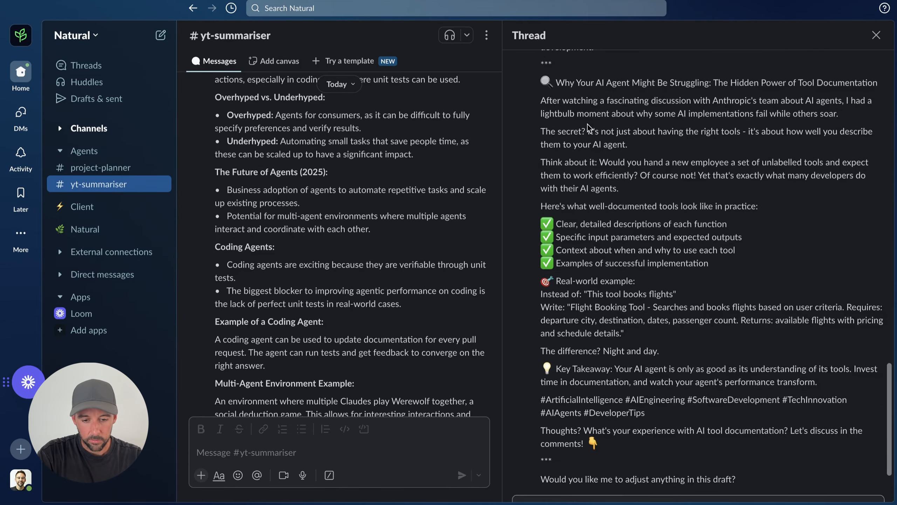
pyautogui.scroll(3, 579, 177)
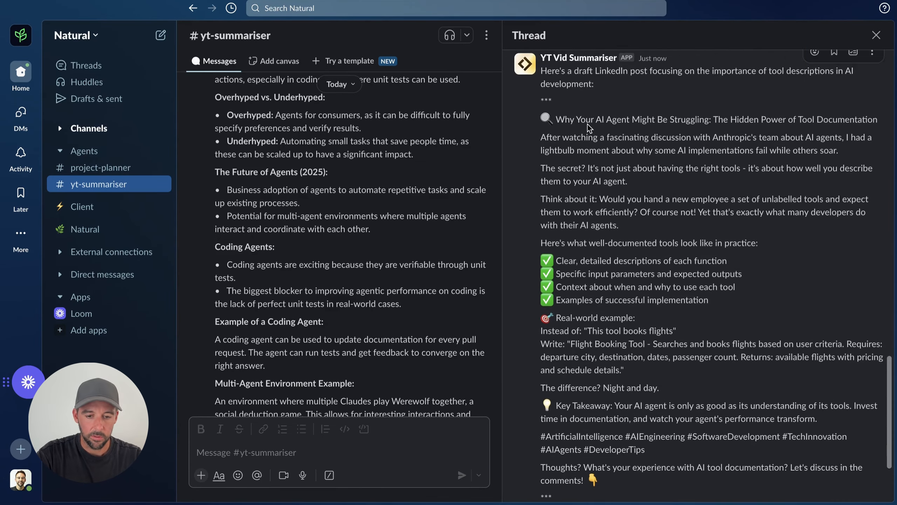
pyautogui.scroll(-2, 630, 226)
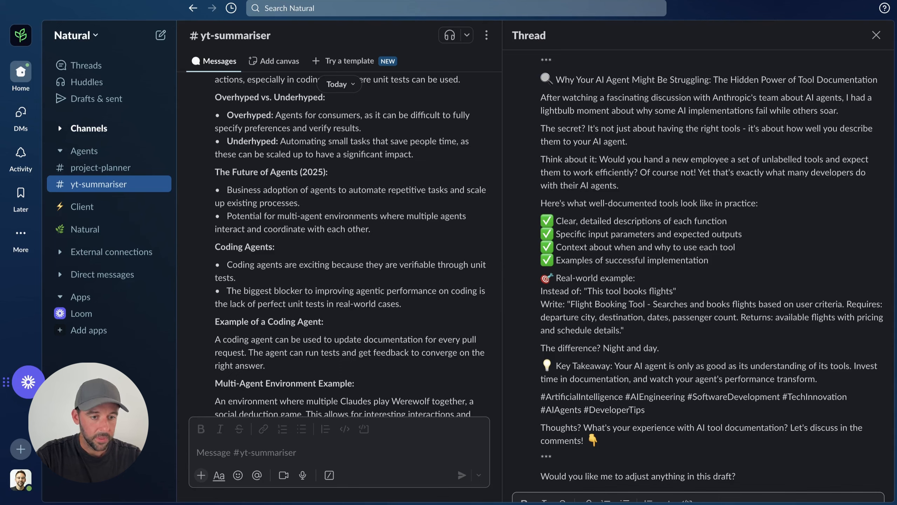
# Step: Return to Lindy, leave the Message Received test run and close the test view to show the whole flow
pyautogui.click(106, 1)
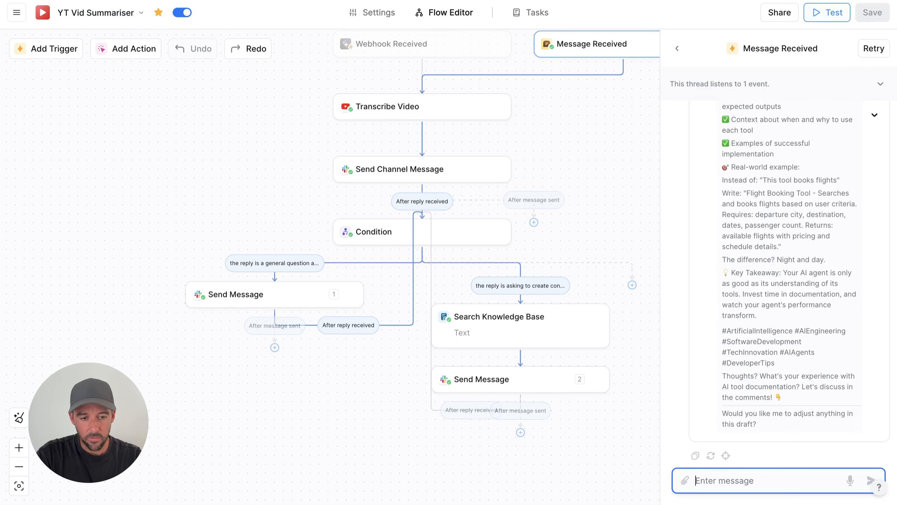
pyautogui.click(614, 165)
pyautogui.moveTo(615, 164); pyautogui.dragTo(613, 197)
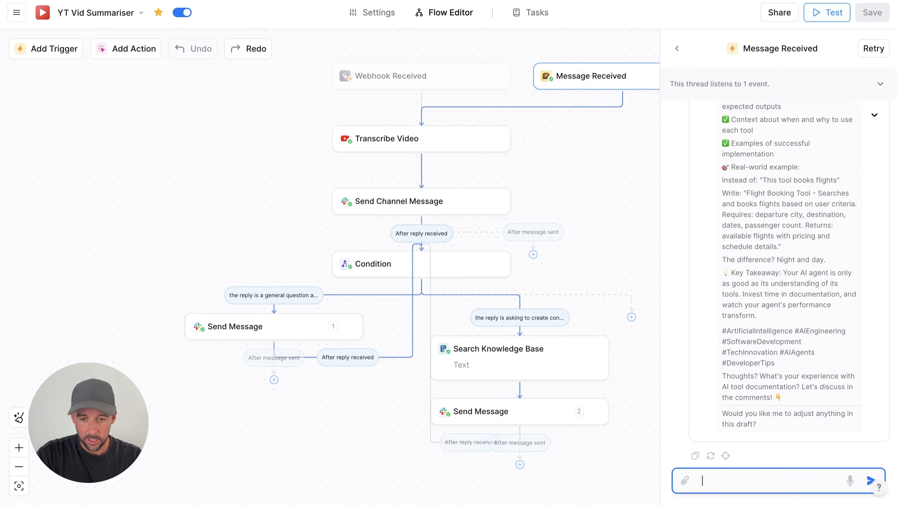
pyautogui.click(676, 49)
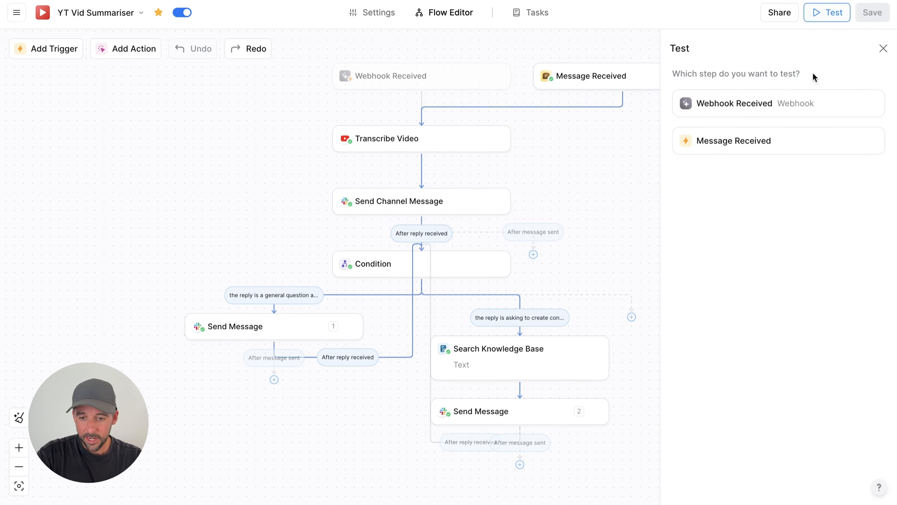
pyautogui.click(885, 49)
pyautogui.moveTo(665, 209); pyautogui.dragTo(690, 234)
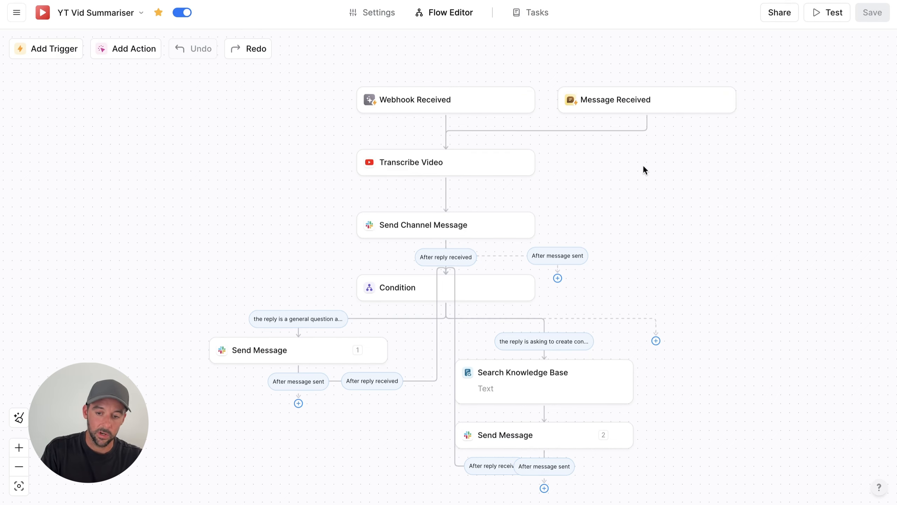
pyautogui.scroll(-1, 645, 180)
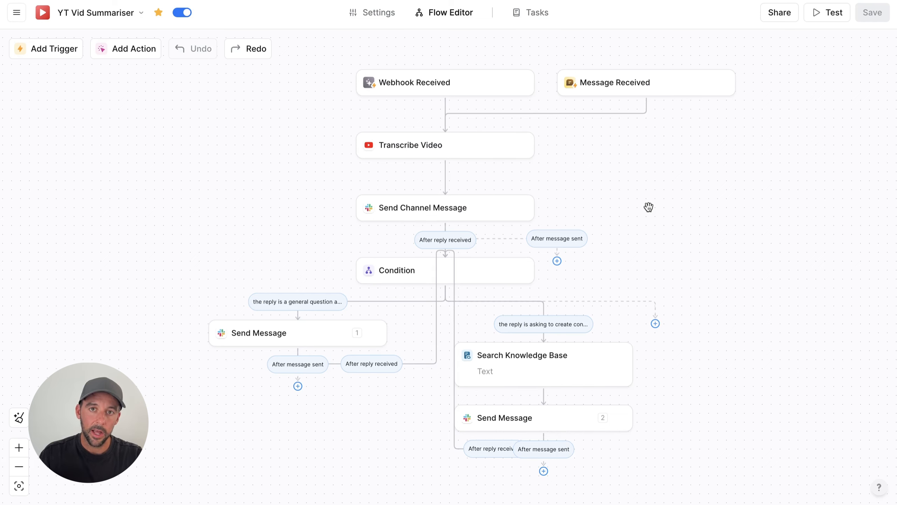
pyautogui.moveTo(649, 207); pyautogui.dragTo(661, 212)
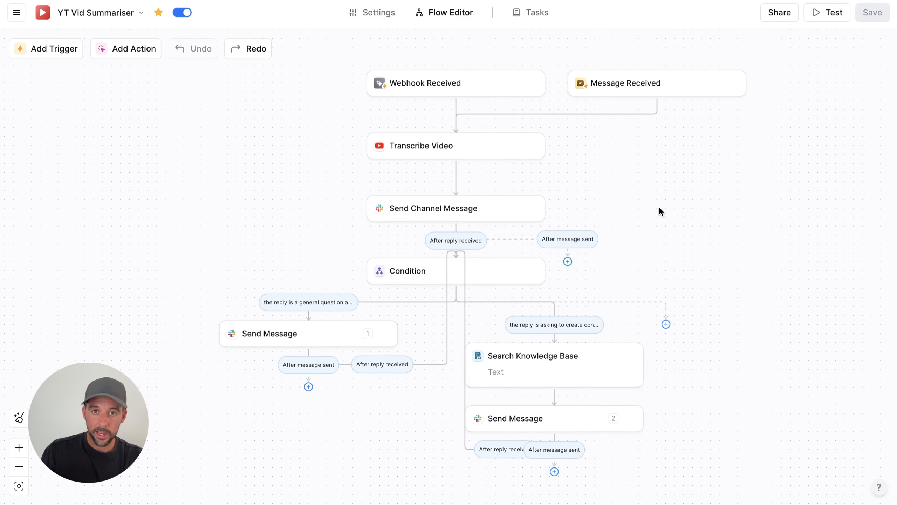
pyautogui.moveTo(600, 204); pyautogui.dragTo(682, 192)
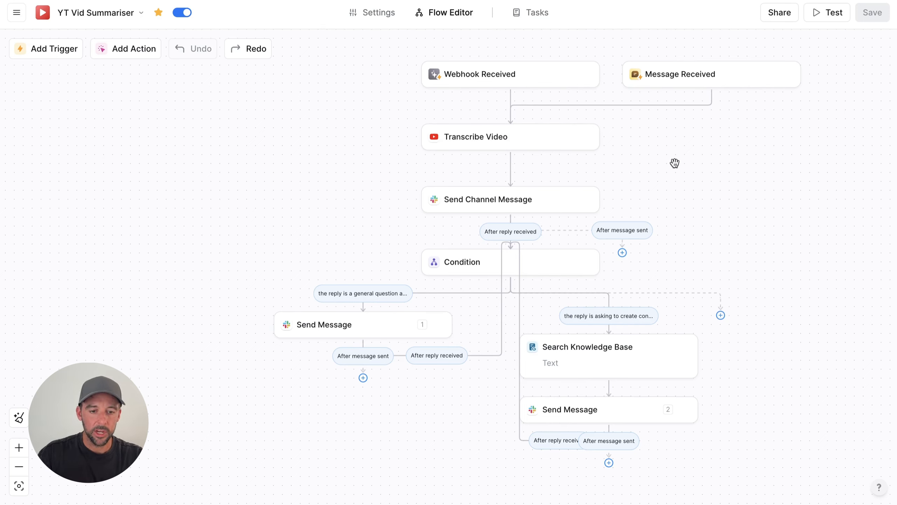
pyautogui.moveTo(747, 184)
pyautogui.mouseDown()
pyautogui.moveTo(769, 184)
pyautogui.moveTo(756, 183)
pyautogui.mouseUp()
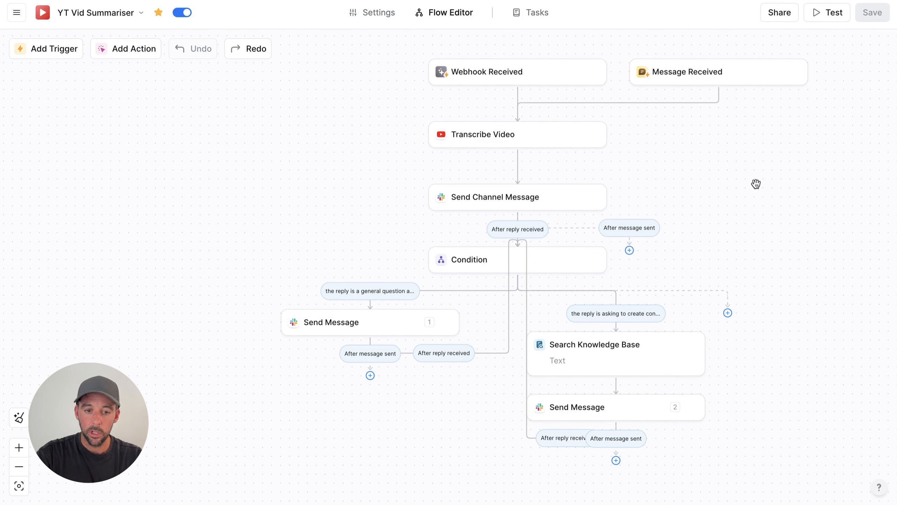